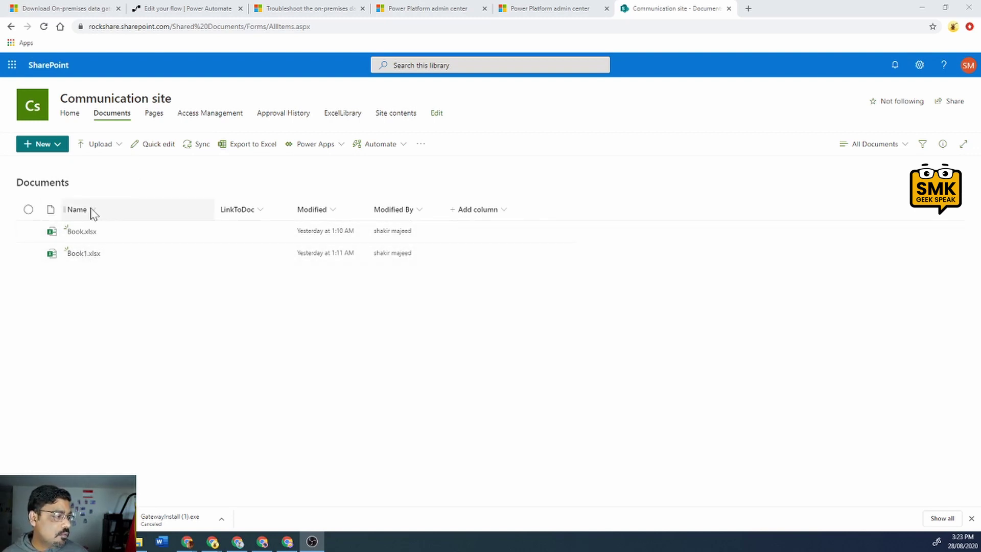
# Open Book.xlsx from the Communication site's Documents library in Excel Online.
pyautogui.moveTo(105, 259)
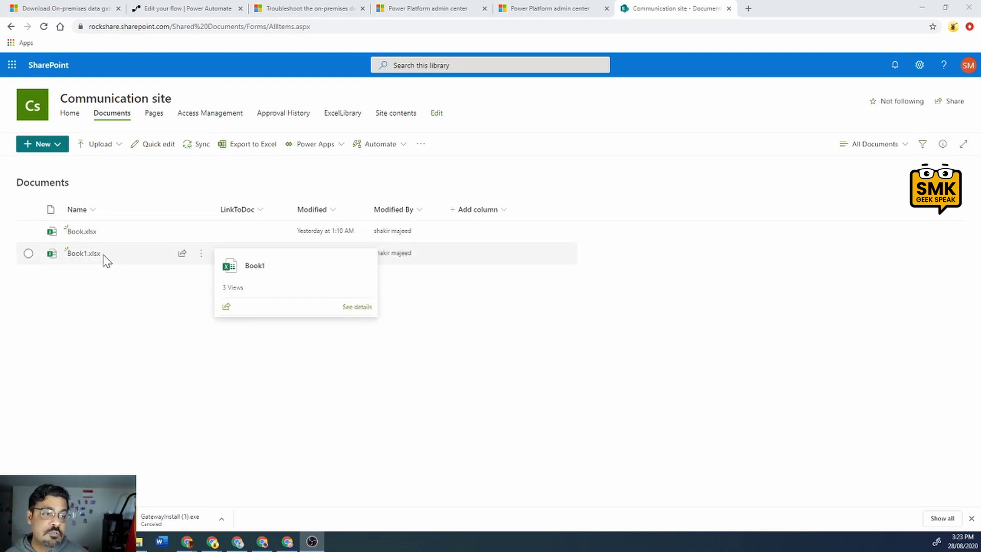
pyautogui.moveTo(87, 238)
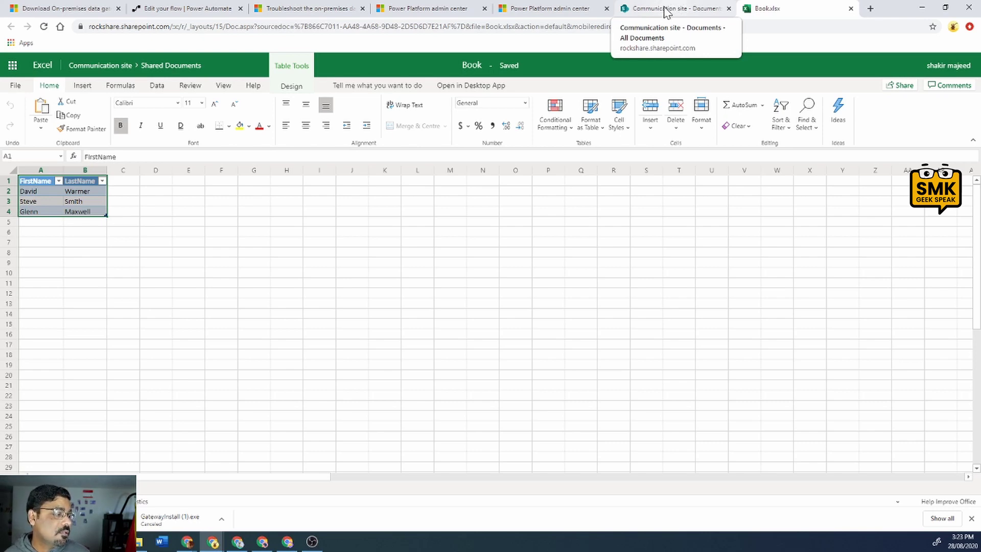
# Open Book1.xlsx from the same Documents library in another Excel Online tab.
pyautogui.click(665, 12)
pyautogui.click(80, 253)
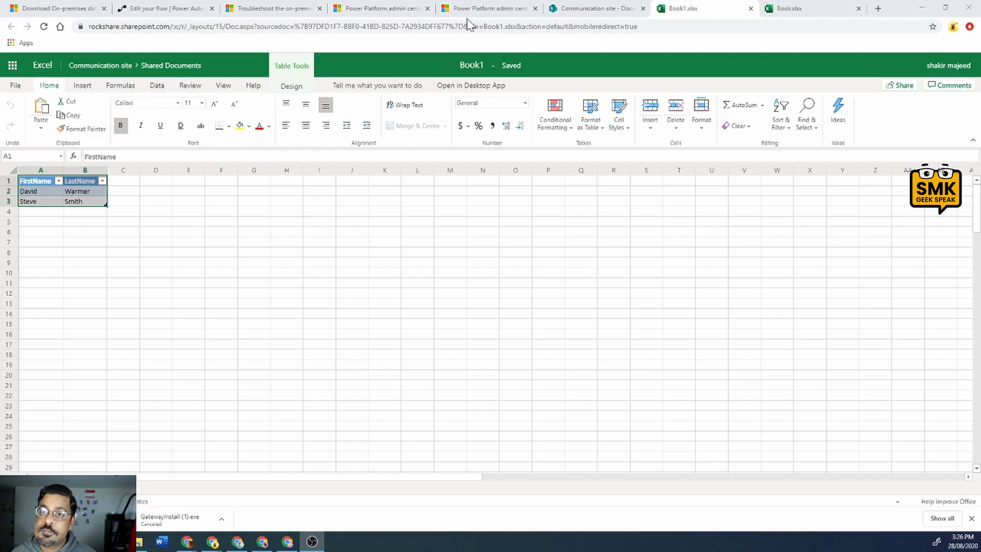
# Create a blank instant flow named 'Match Values' using the Manually trigger a flow trigger.
pyautogui.click(165, 13)
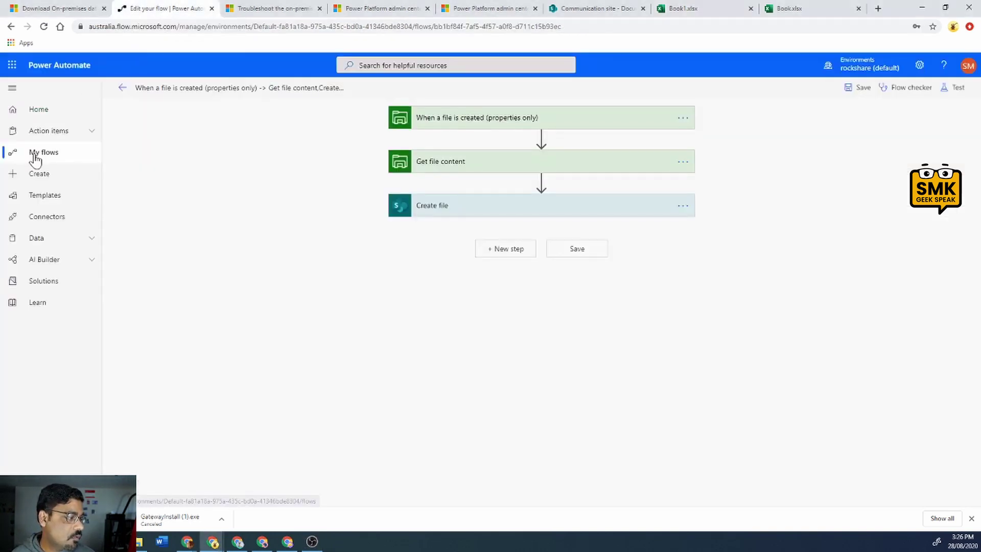
pyautogui.click(34, 153)
pyautogui.click(143, 92)
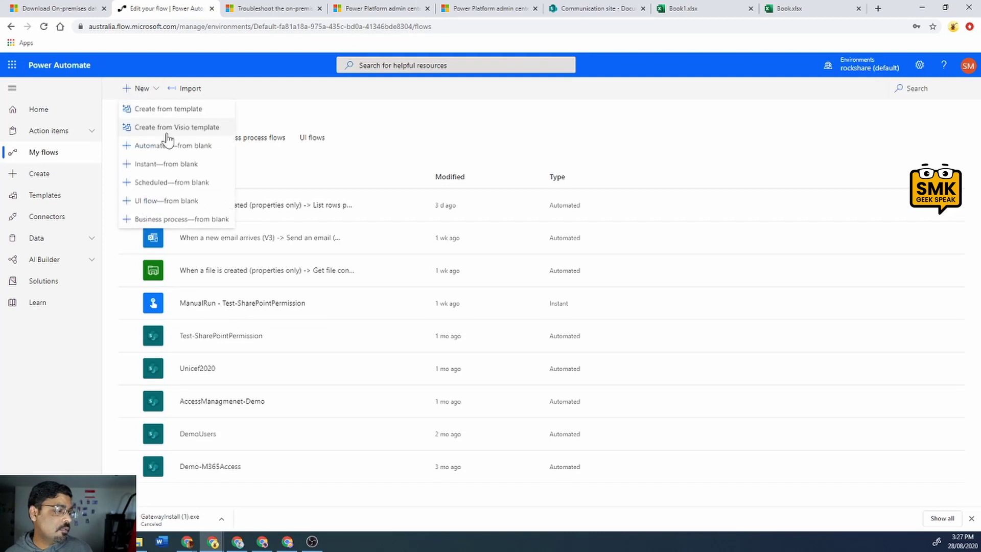
pyautogui.click(171, 164)
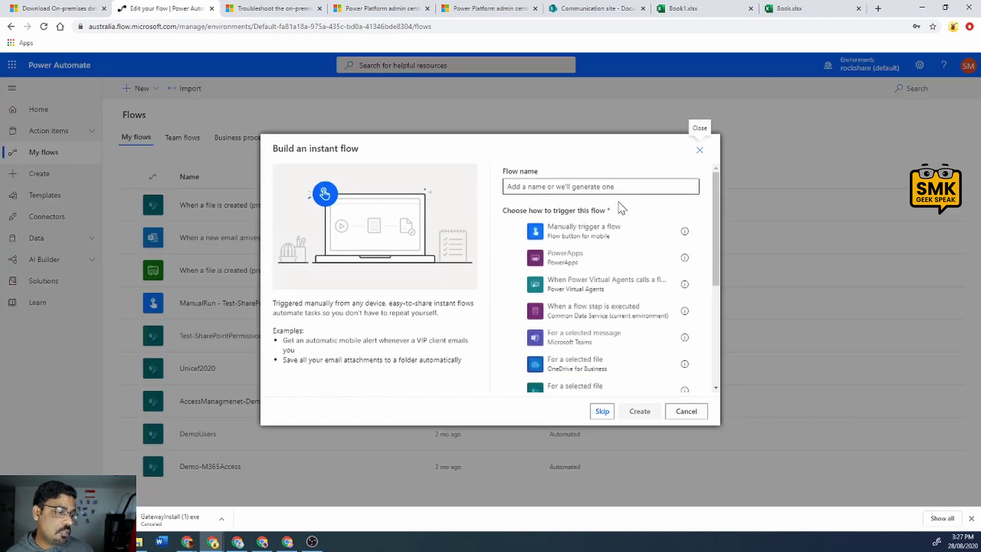
pyautogui.click(610, 228)
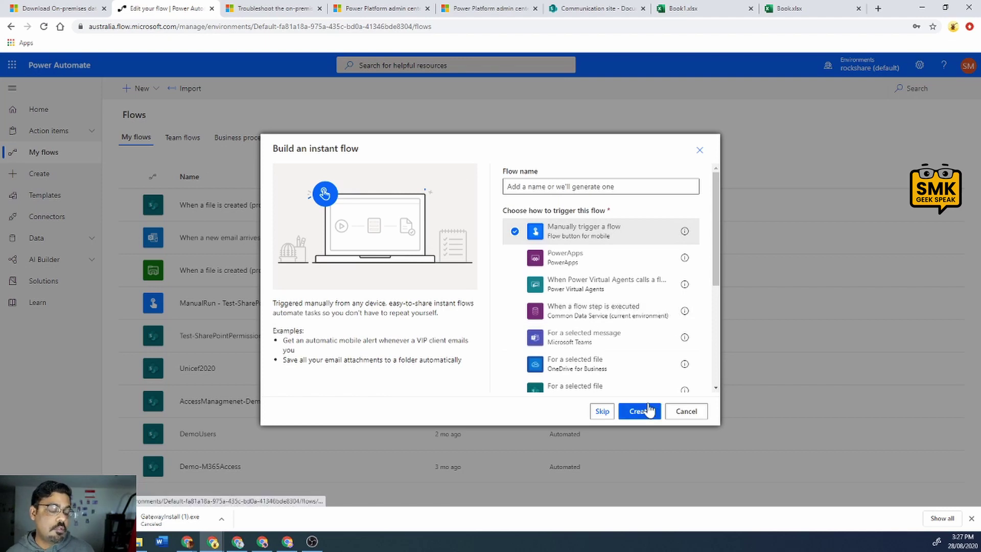
pyautogui.click(572, 187)
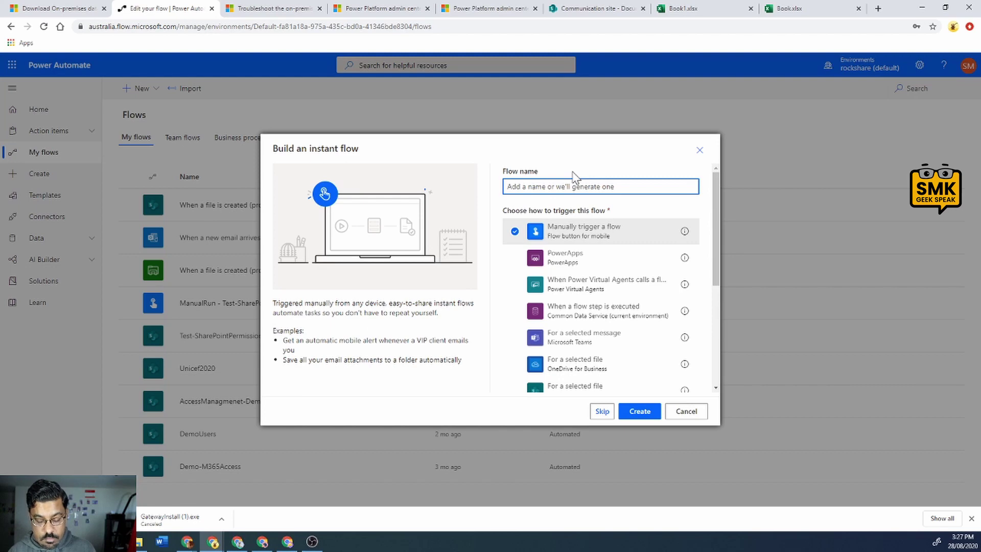
pyautogui.write('Match Va')
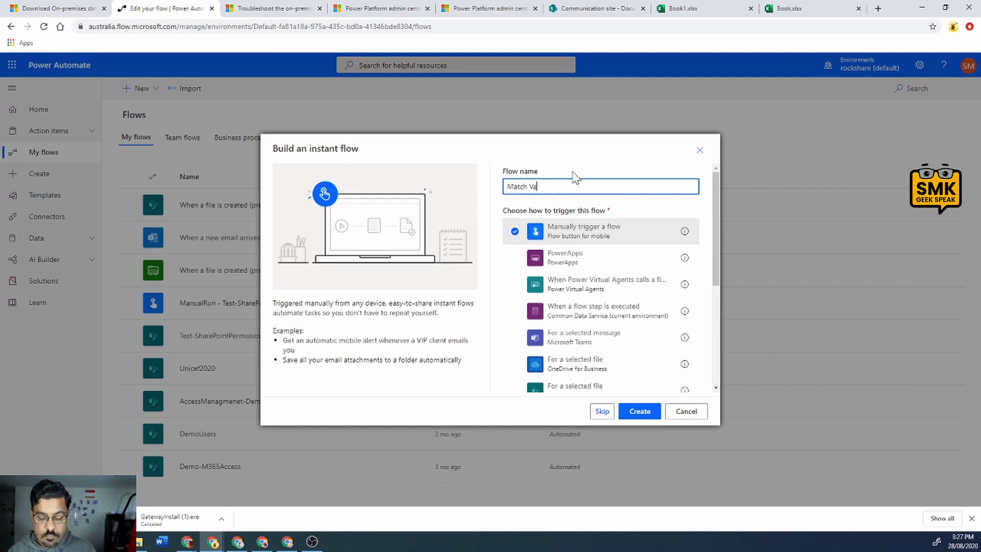
pyautogui.write('lues')
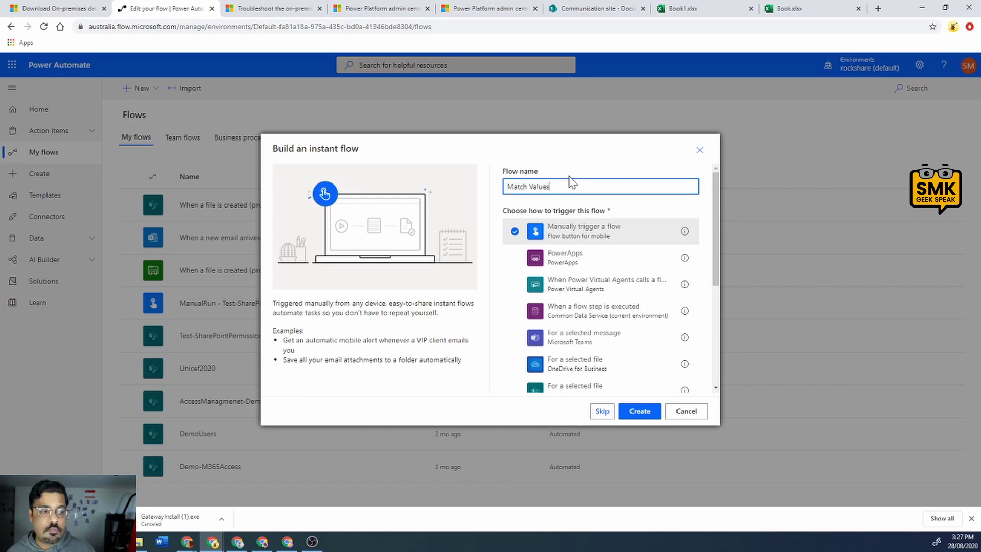
pyautogui.click(640, 412)
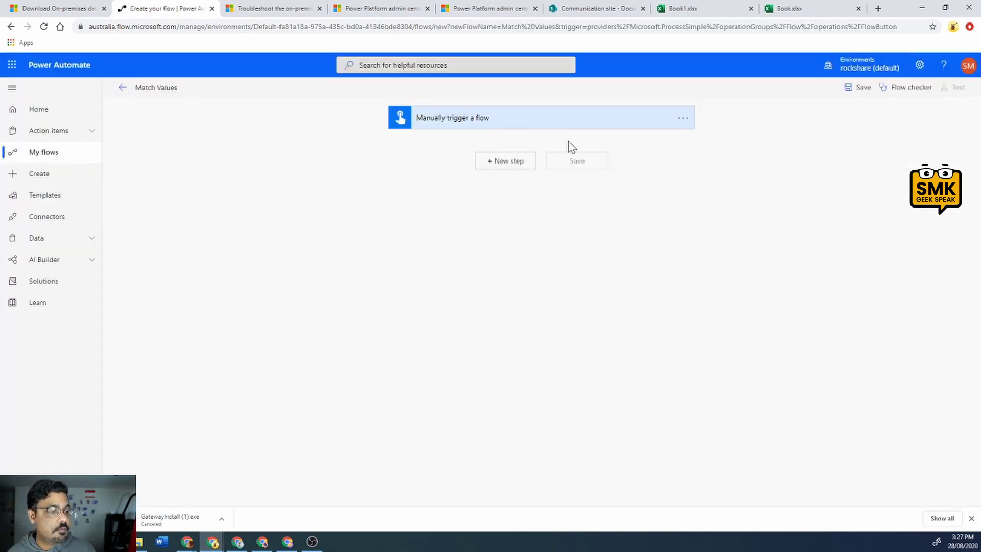
# Add a List rows present in a table step after the trigger.
pyautogui.click(504, 161)
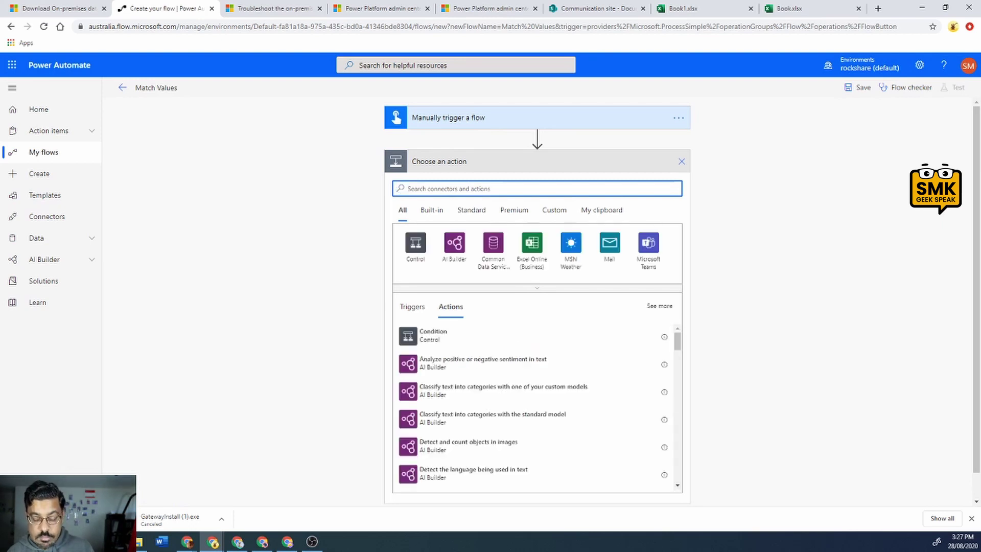
pyautogui.write('l')
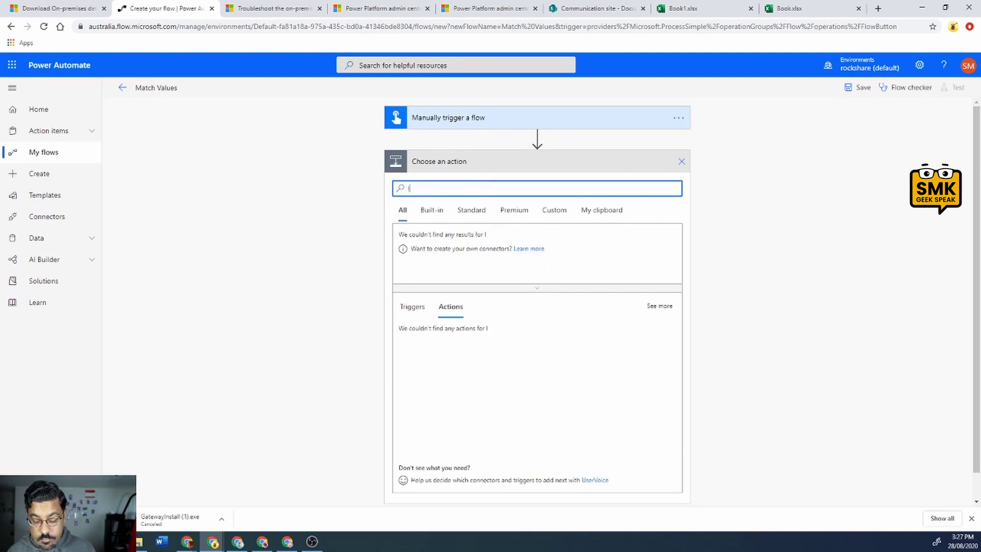
pyautogui.write('ist rows')
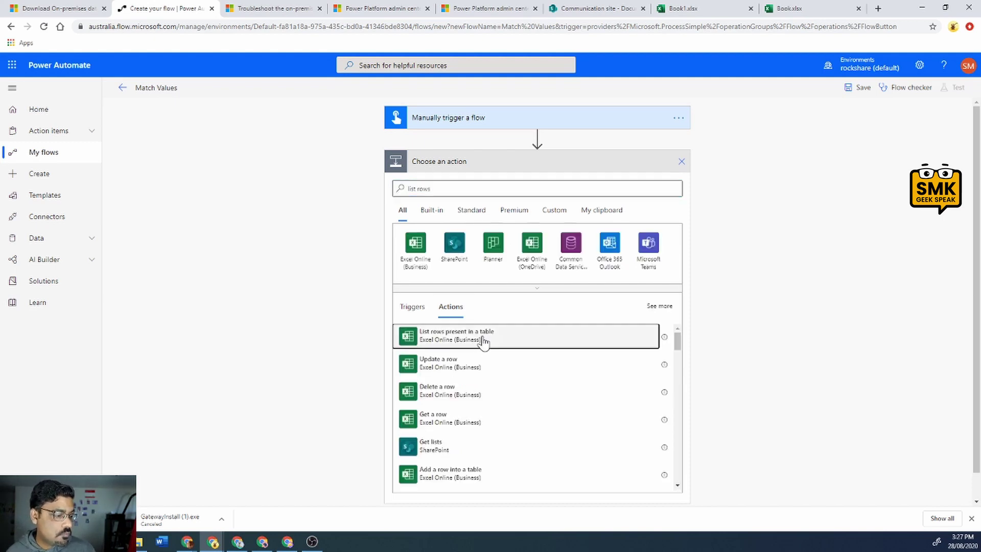
pyautogui.click(484, 340)
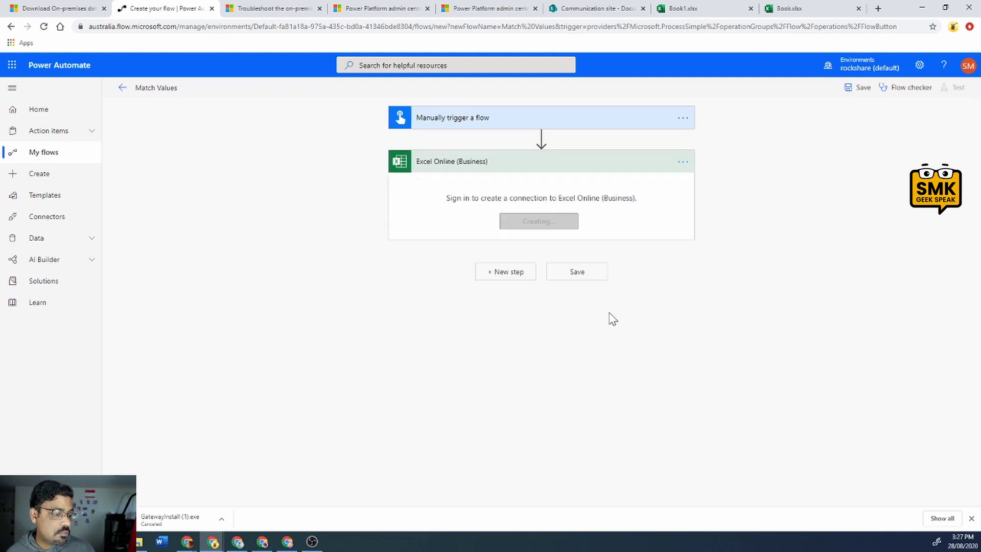
# Set the step's Location to the Communication site and Library to Documents.
pyautogui.click(683, 162)
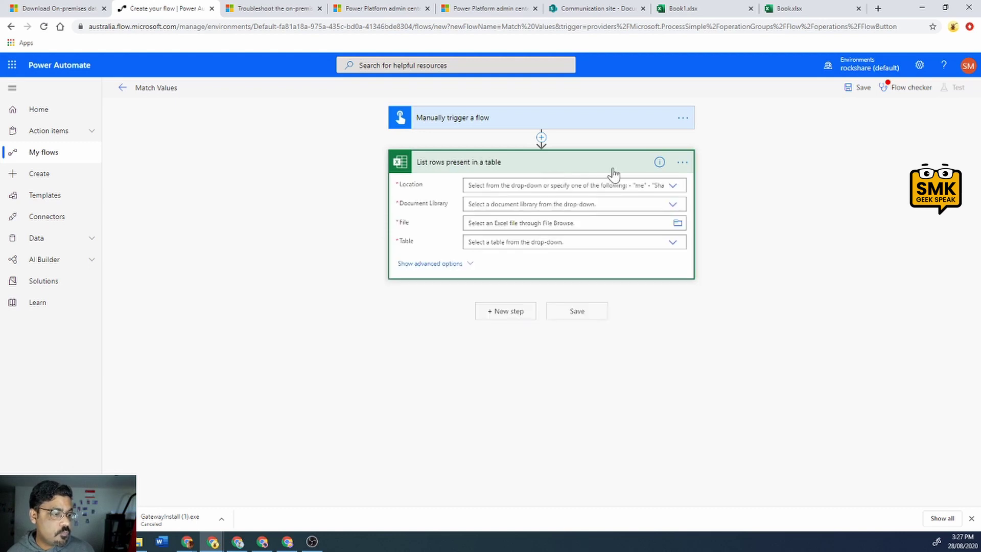
pyautogui.click(675, 186)
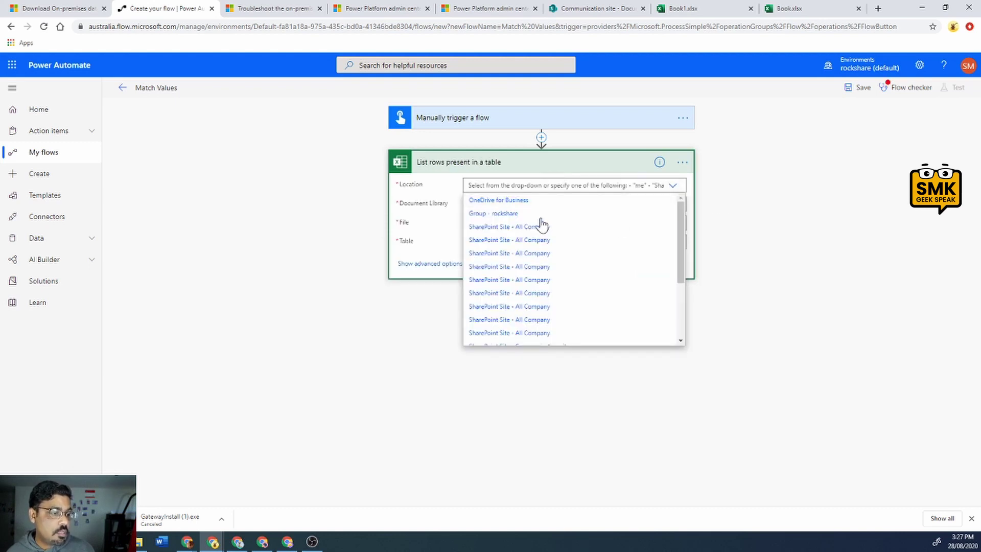
pyautogui.scroll(-3, 559, 243)
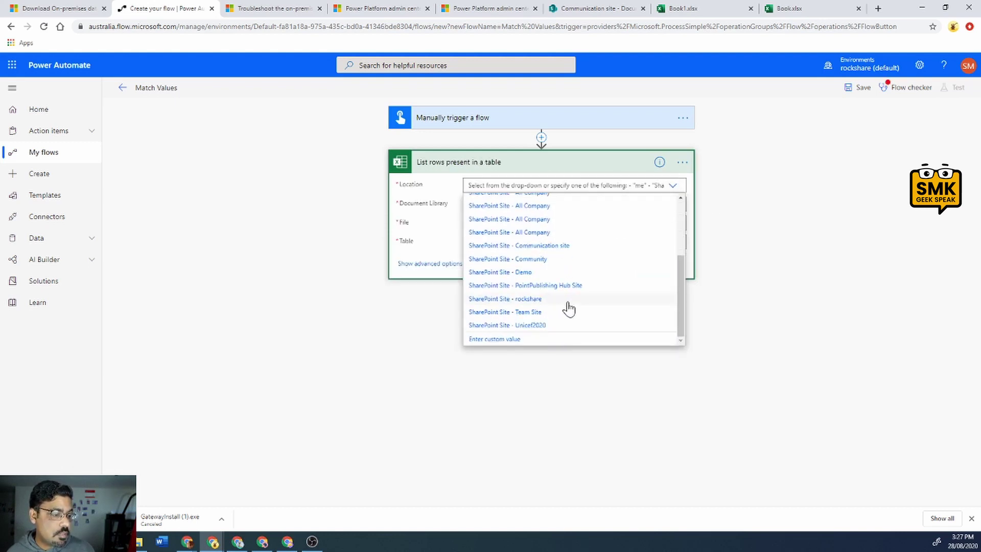
pyautogui.click(548, 245)
pyautogui.click(673, 204)
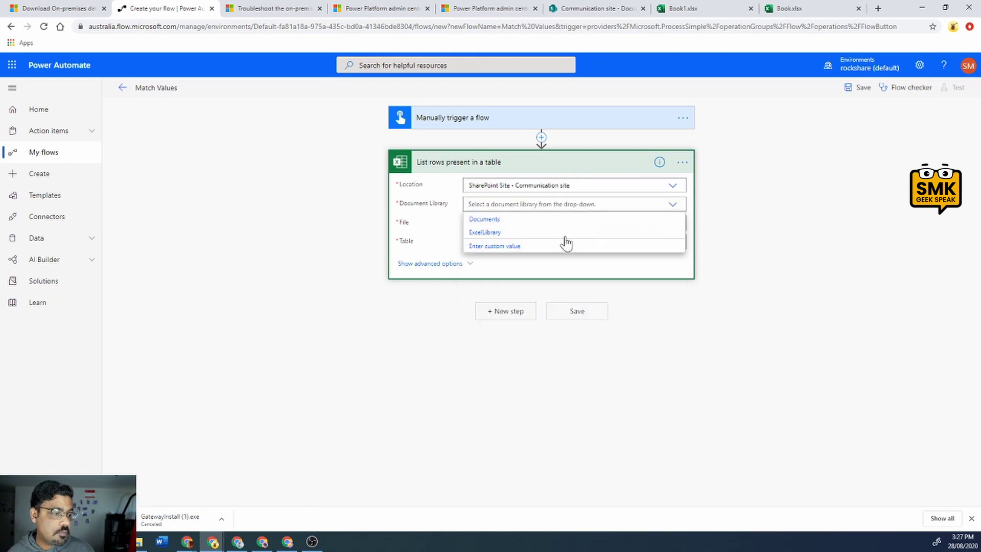
pyautogui.click(529, 219)
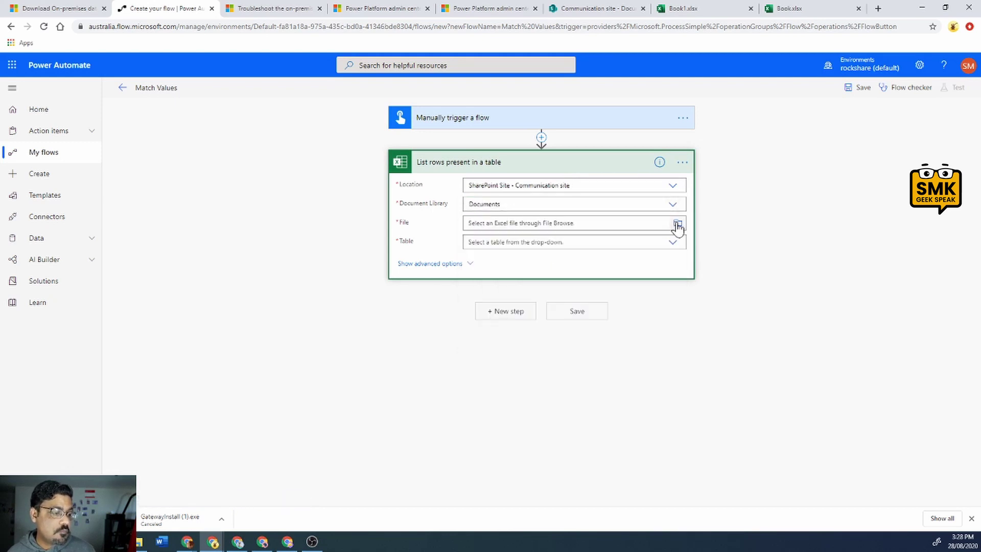
pyautogui.click(677, 225)
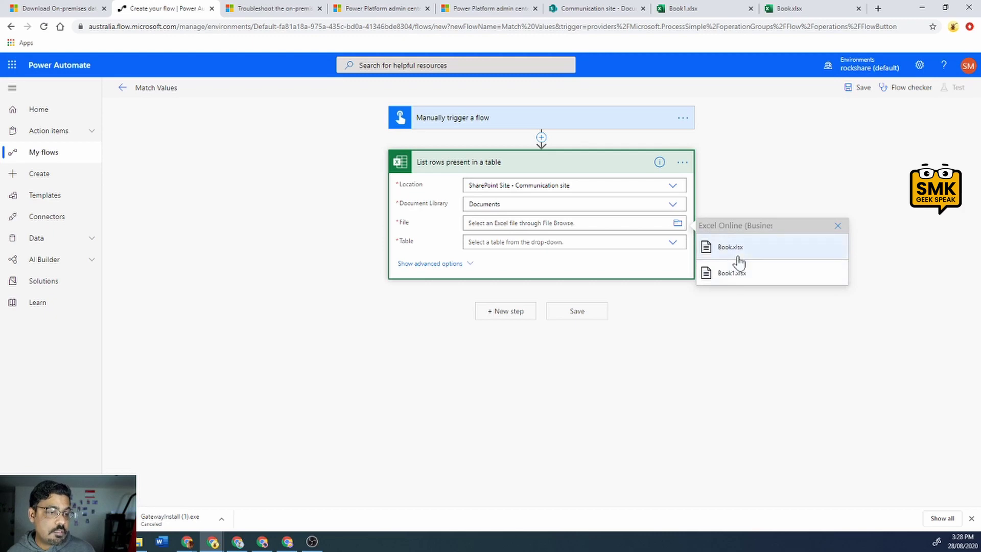
pyautogui.click(826, 8)
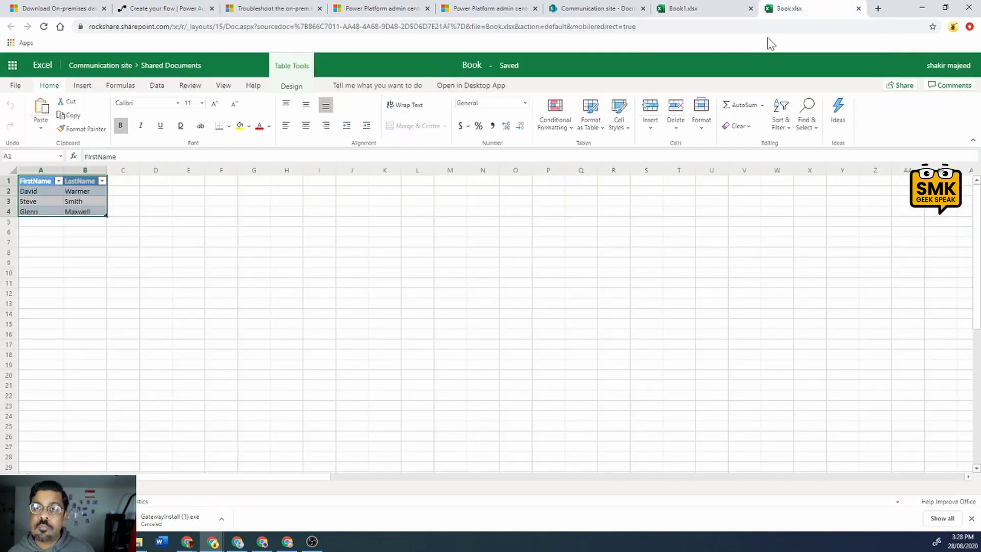
pyautogui.click(717, 14)
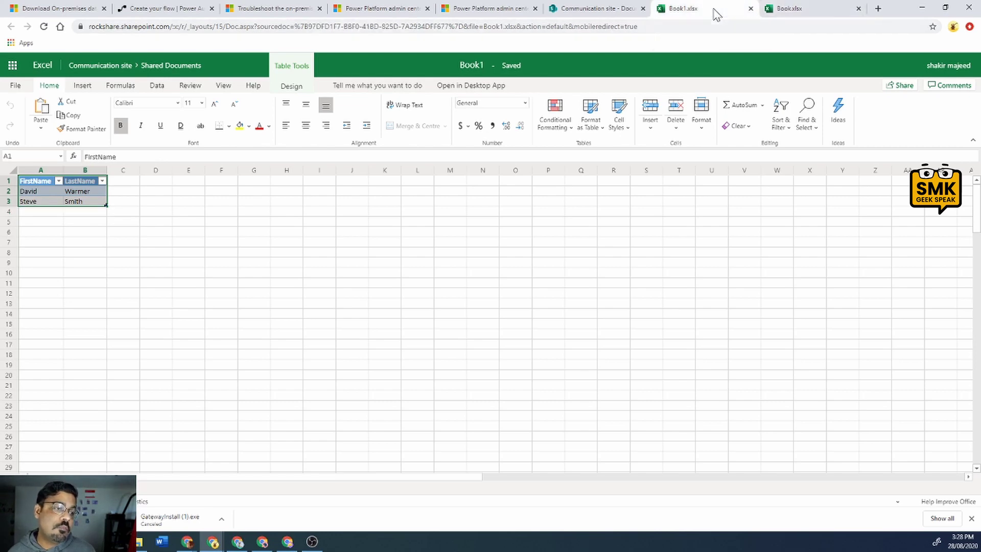
pyautogui.click(789, 11)
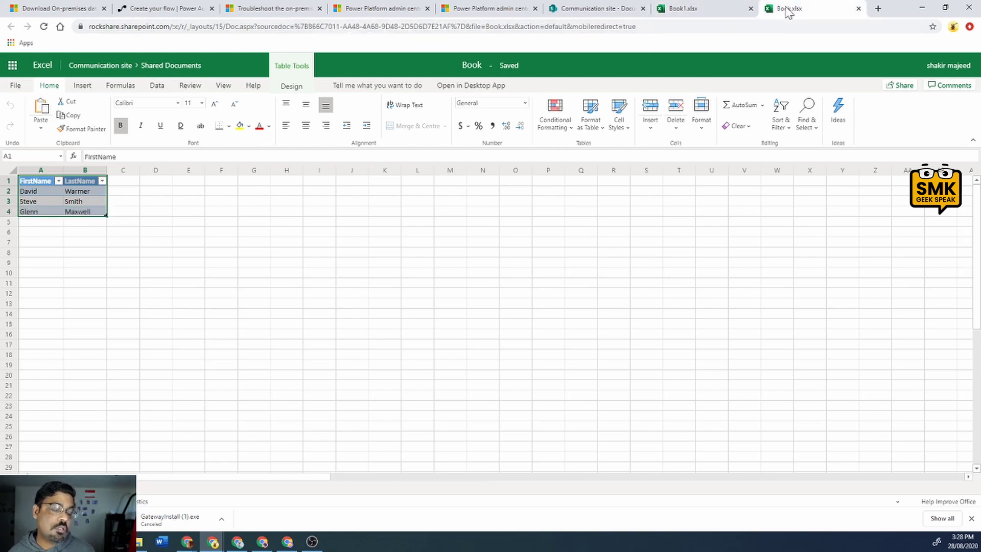
pyautogui.click(702, 11)
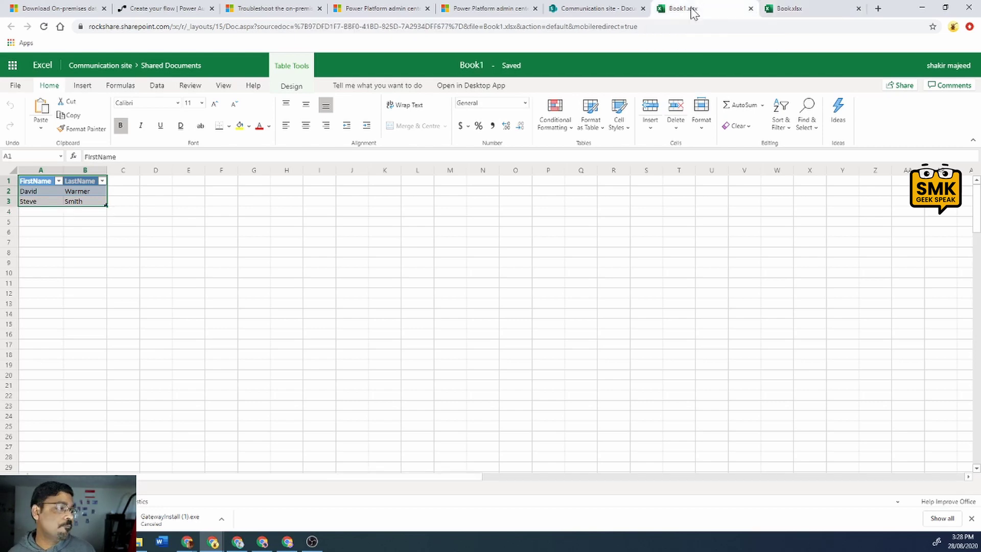
pyautogui.click(192, 9)
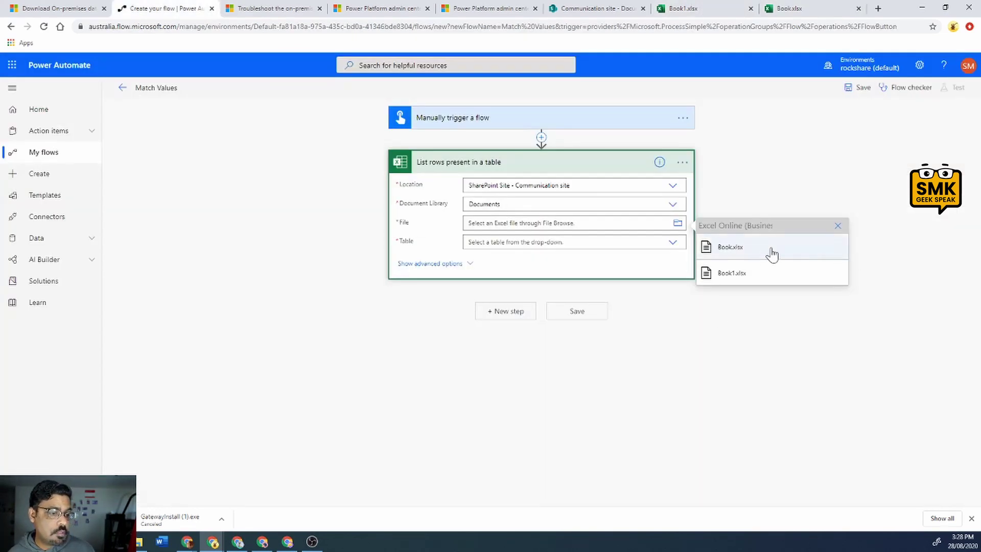
# Set the first Excel step's file to Book.xlsx and its table to Table1.
pyautogui.click(743, 248)
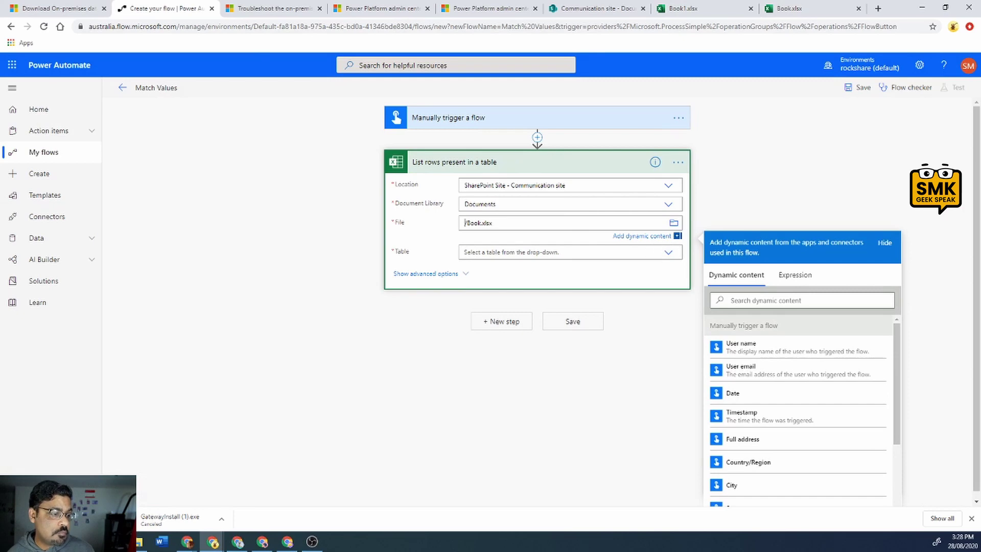
pyautogui.click(665, 254)
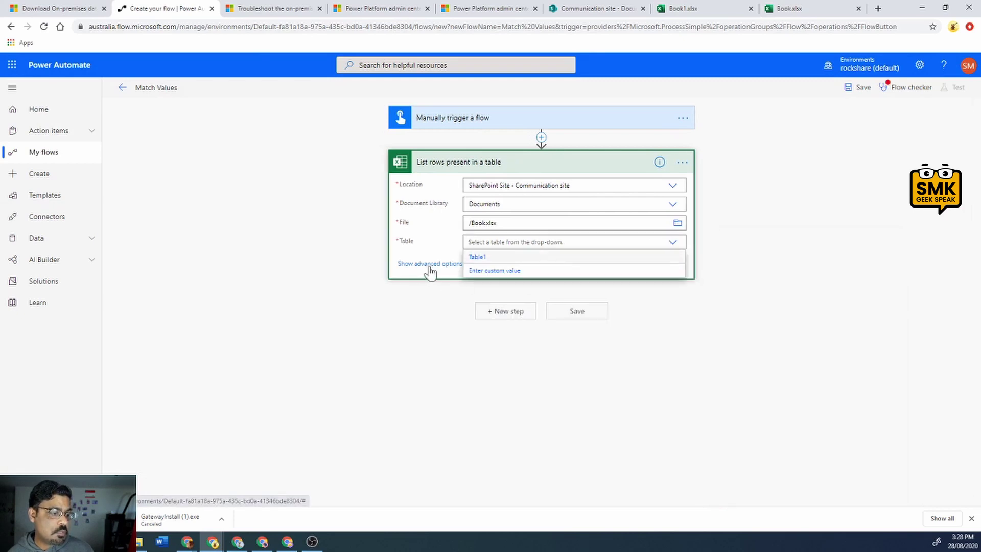
pyautogui.click(478, 257)
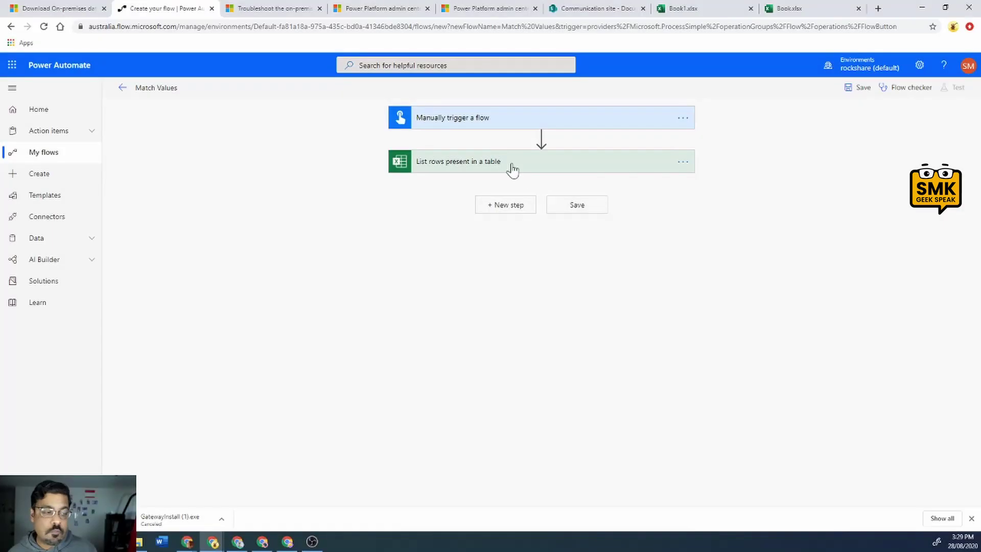
# Add an Initialize variable step defining the Boolean variable Valuefound.
pyautogui.click(521, 207)
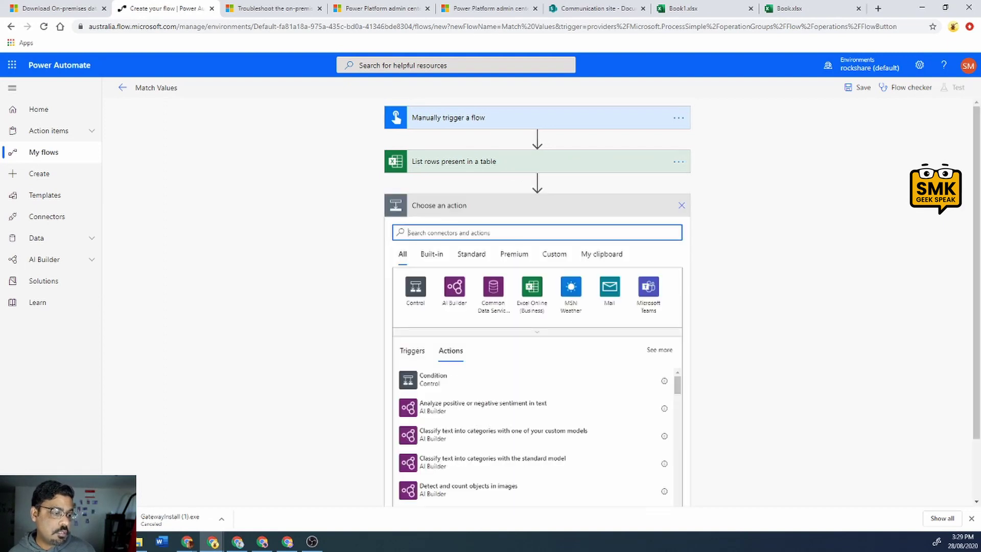
pyautogui.write('intia')
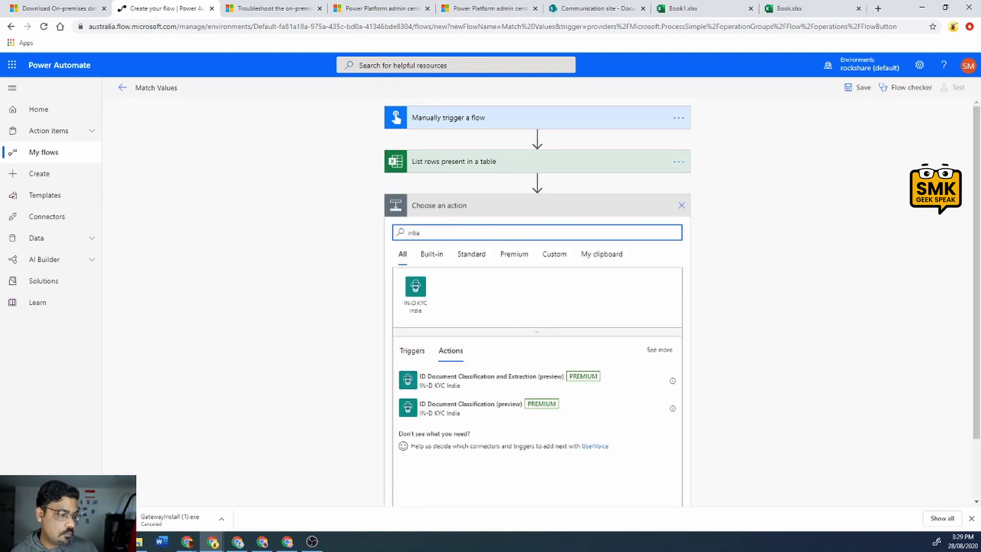
pyautogui.press('BackSpace')
pyautogui.press('BackSpace')
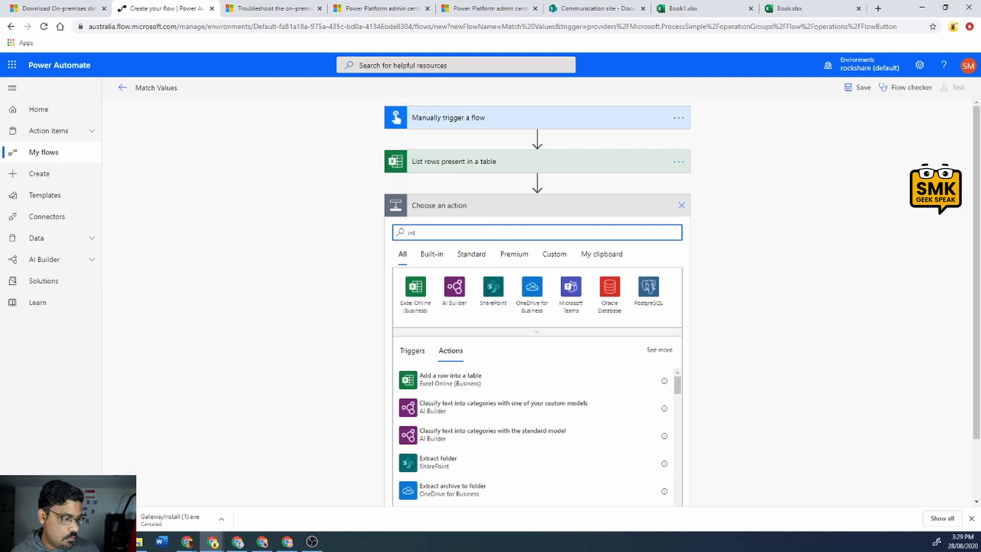
pyautogui.press('BackSpace')
pyautogui.write('iti')
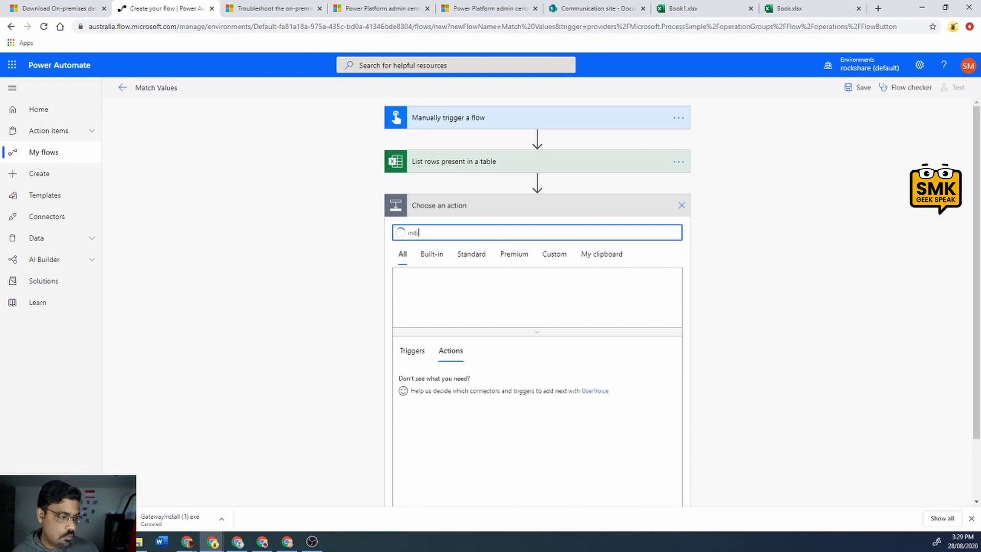
pyautogui.click(460, 385)
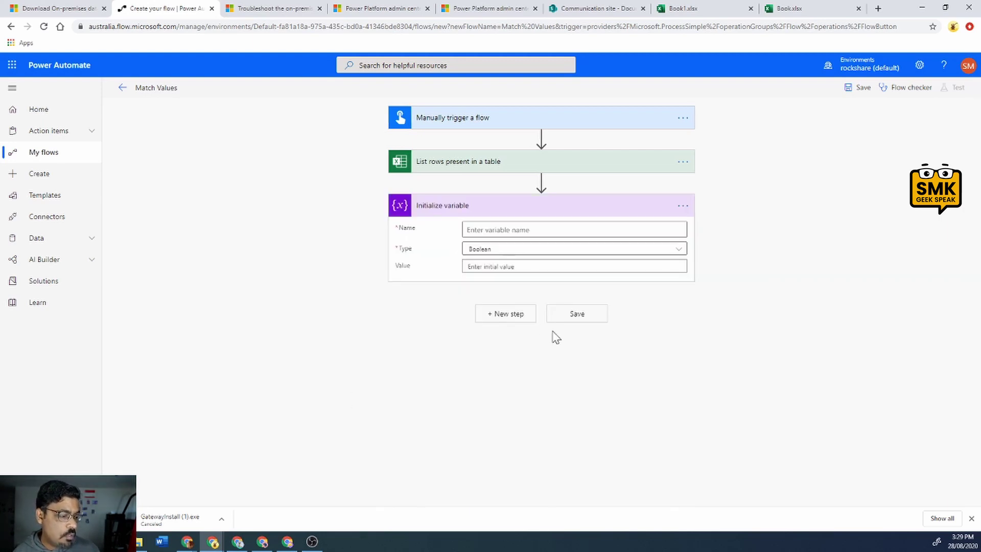
pyautogui.click(534, 230)
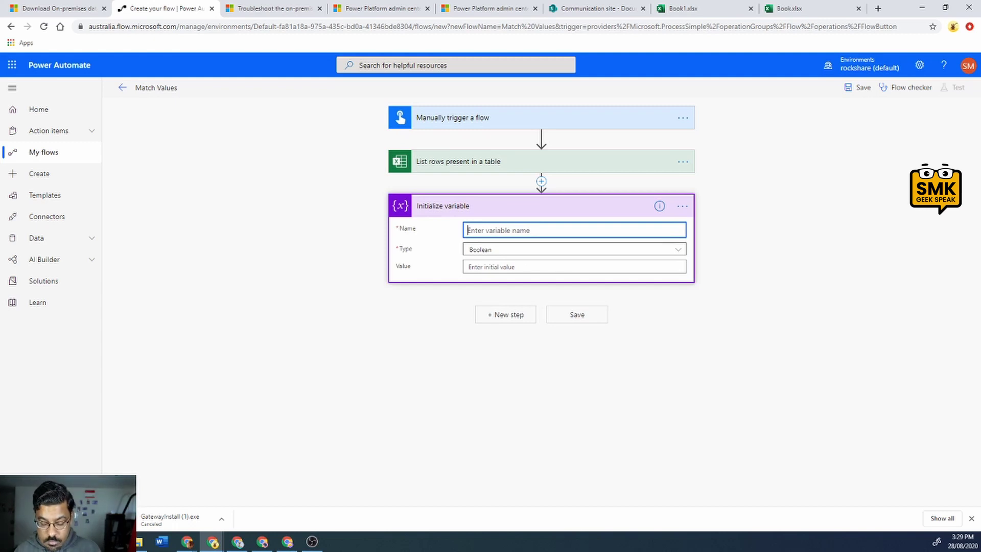
pyautogui.write('Valuefound')
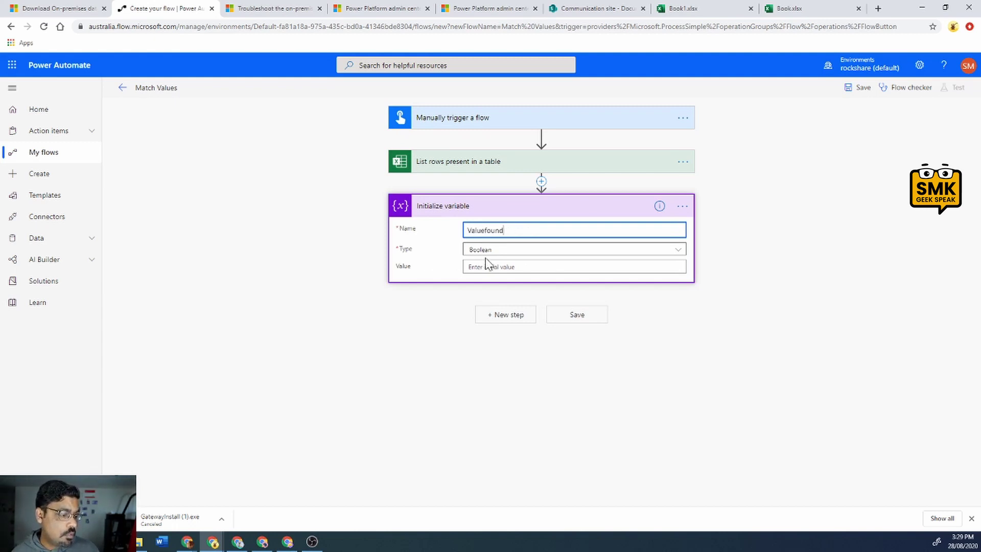
pyautogui.click(488, 265)
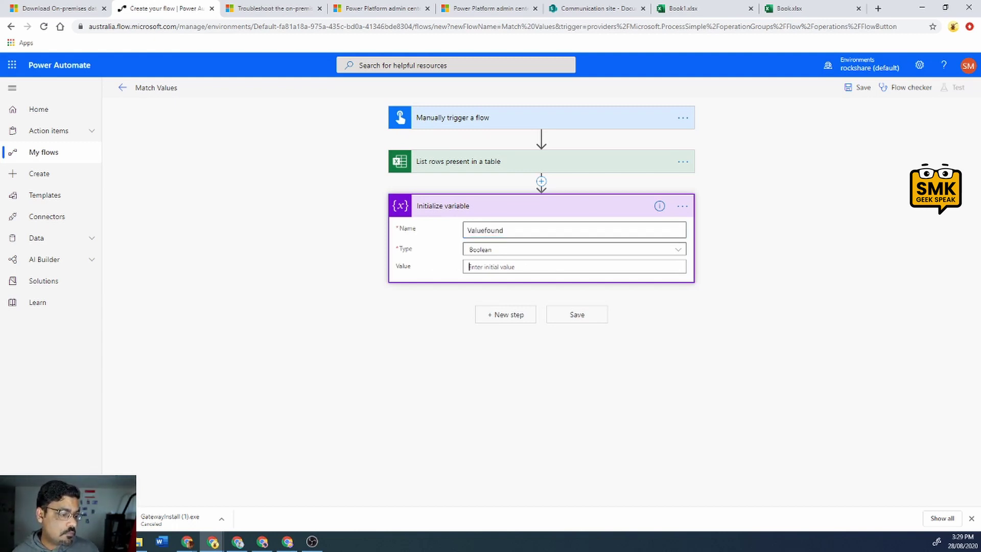
pyautogui.write('false')
pyautogui.click(501, 324)
pyautogui.write('l')
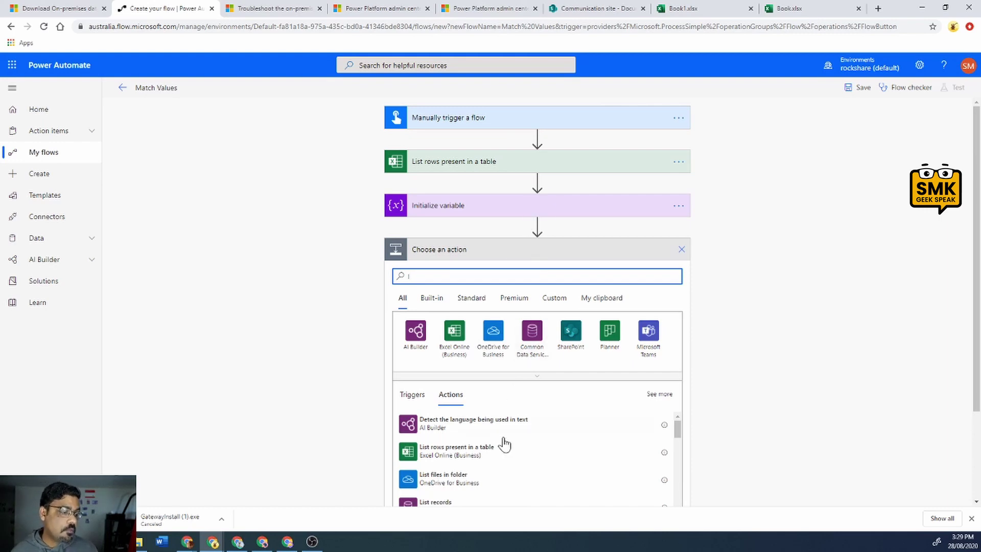
# Add a second List rows present in a table step on the Communication site's Documents library.
pyautogui.click(488, 455)
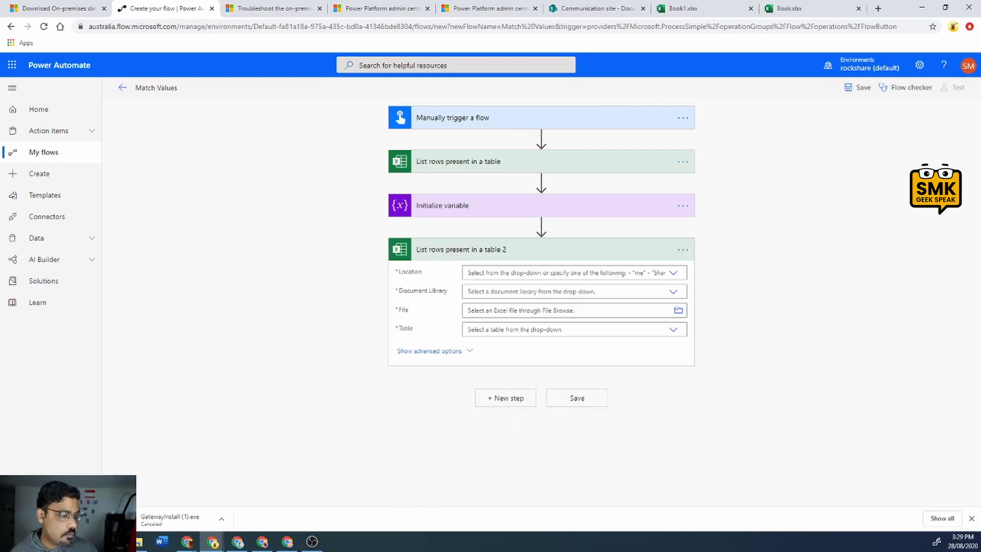
pyautogui.click(673, 274)
pyautogui.scroll(-2, 571, 373)
pyautogui.scroll(-1, 571, 372)
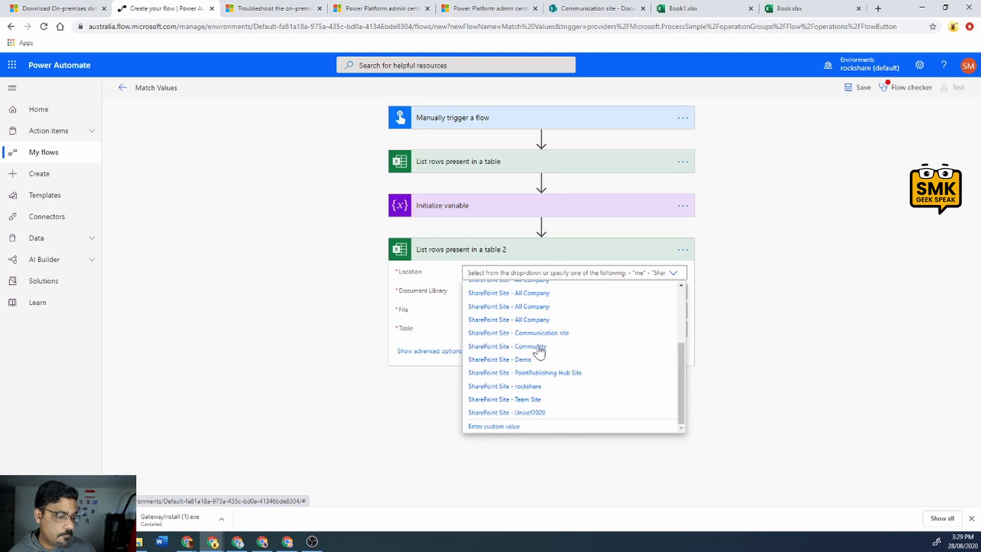
pyautogui.click(612, 333)
pyautogui.click(674, 293)
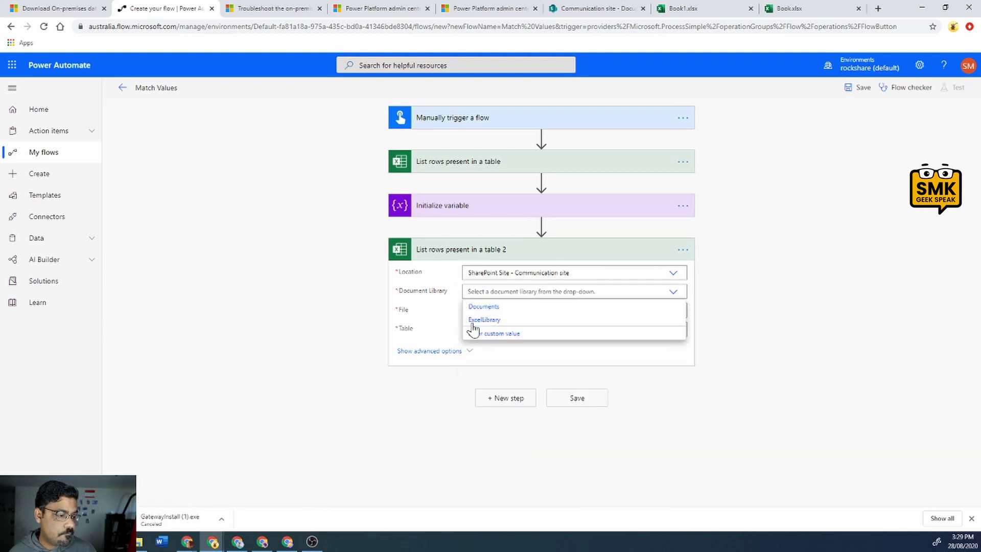
pyautogui.click(514, 309)
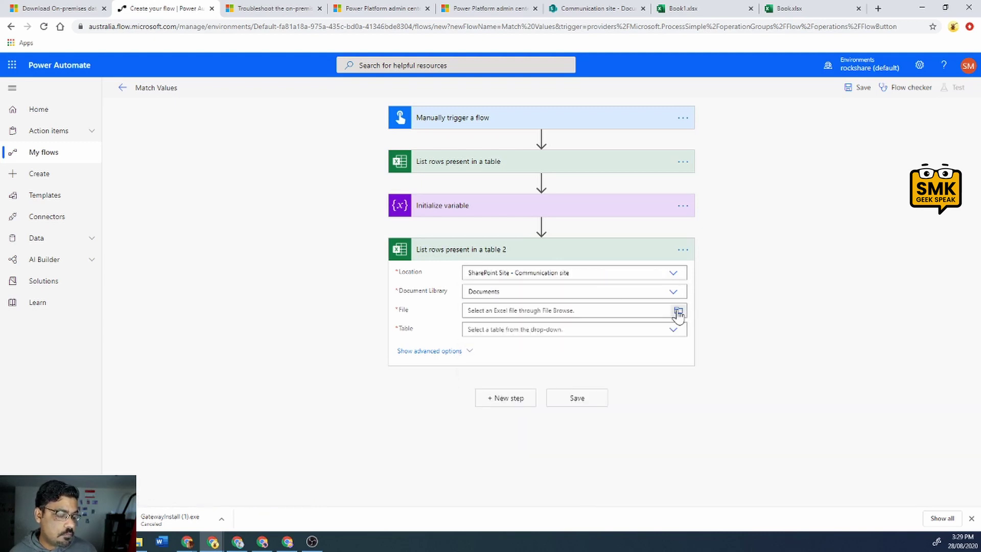
# Set the second Excel step's file to /Book1.xlsx and its table to Table1.
pyautogui.click(679, 310)
pyautogui.click(752, 364)
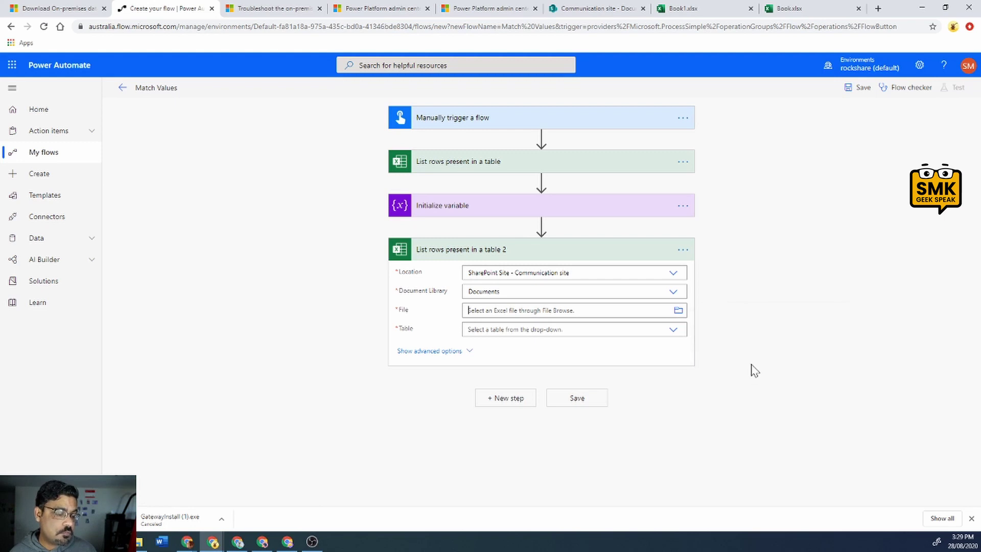
pyautogui.click(557, 339)
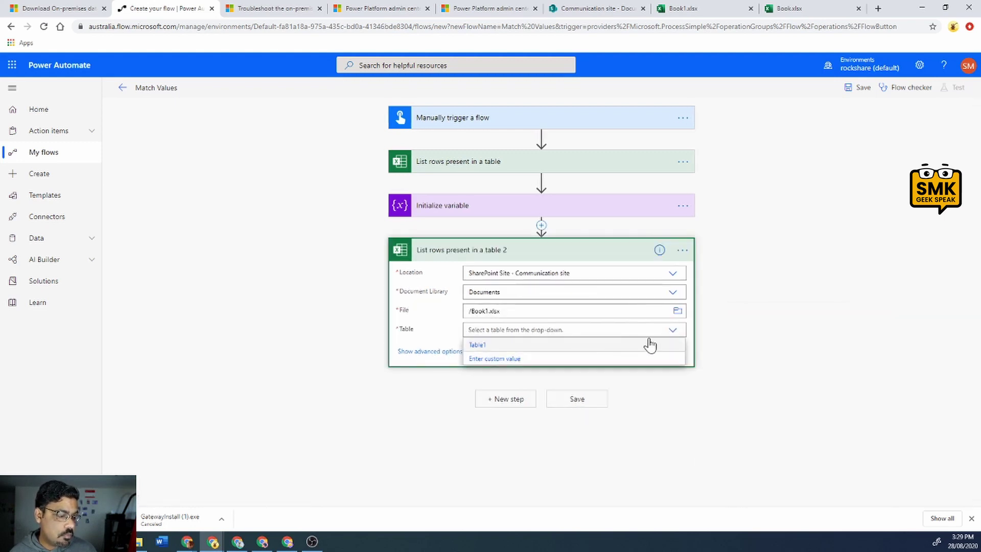
pyautogui.click(457, 351)
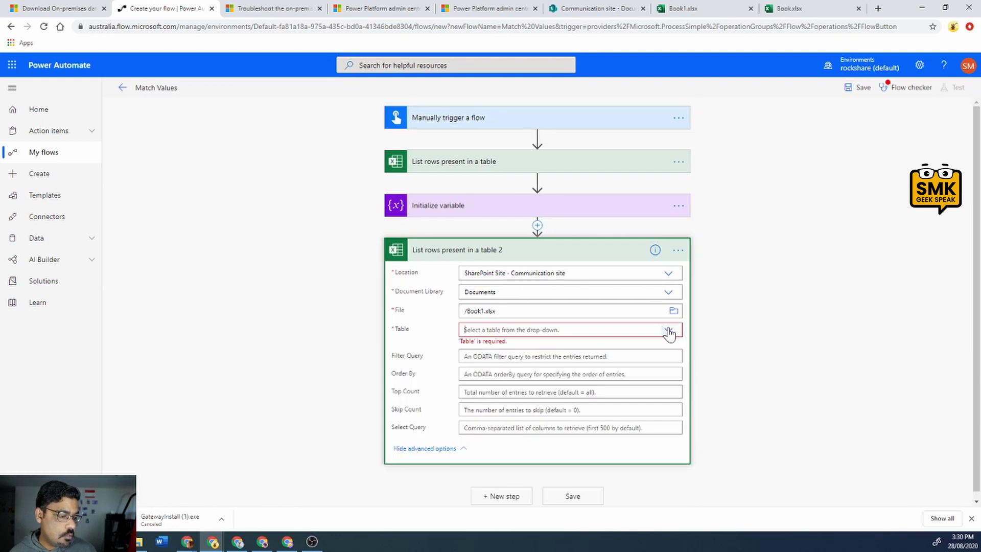
pyautogui.click(670, 330)
pyautogui.click(470, 345)
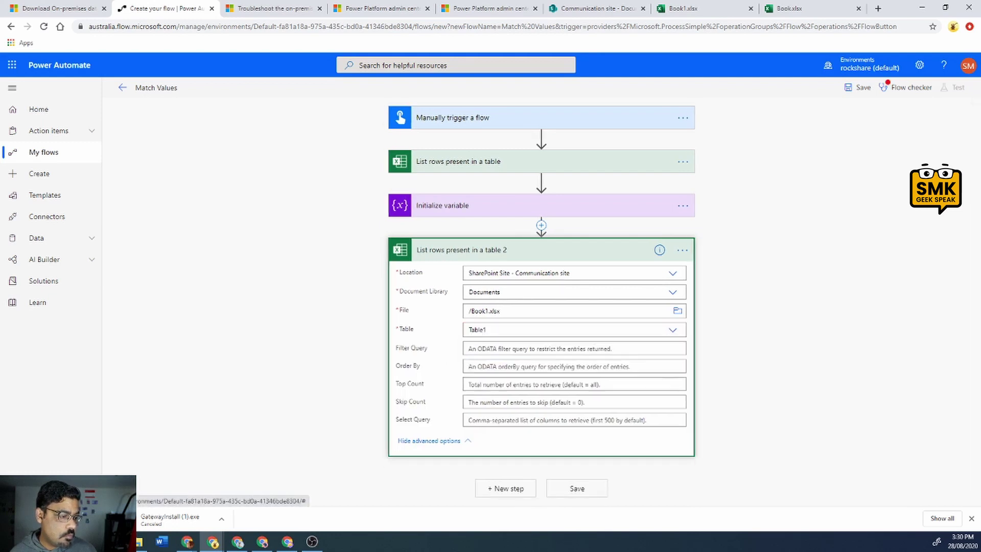
pyautogui.click(540, 252)
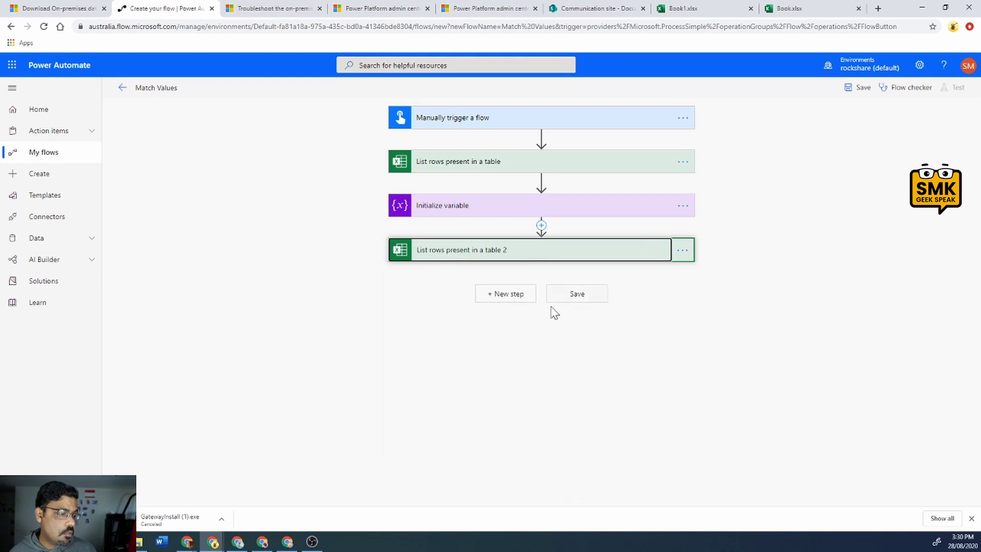
# Add a Condition step after the second List rows step.
pyautogui.click(518, 296)
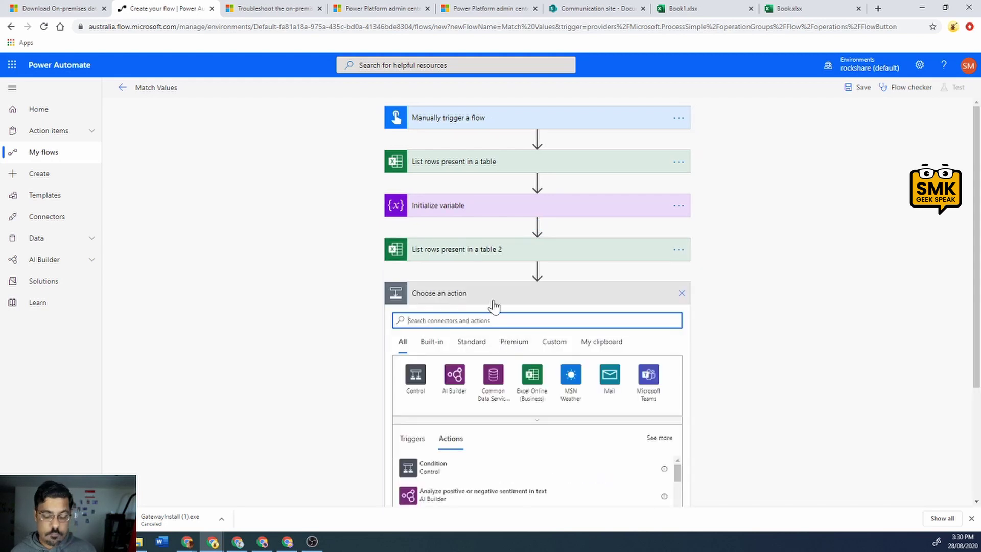
pyautogui.write('if(')
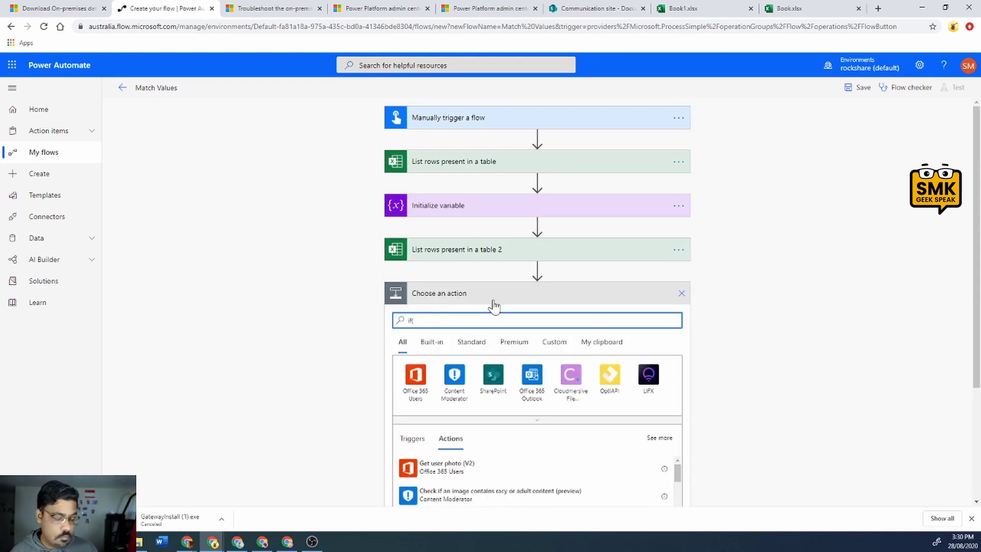
pyautogui.press('BackSpace')
pyautogui.press('BackSpace')
pyautogui.press('BackSpace')
pyautogui.write('cond')
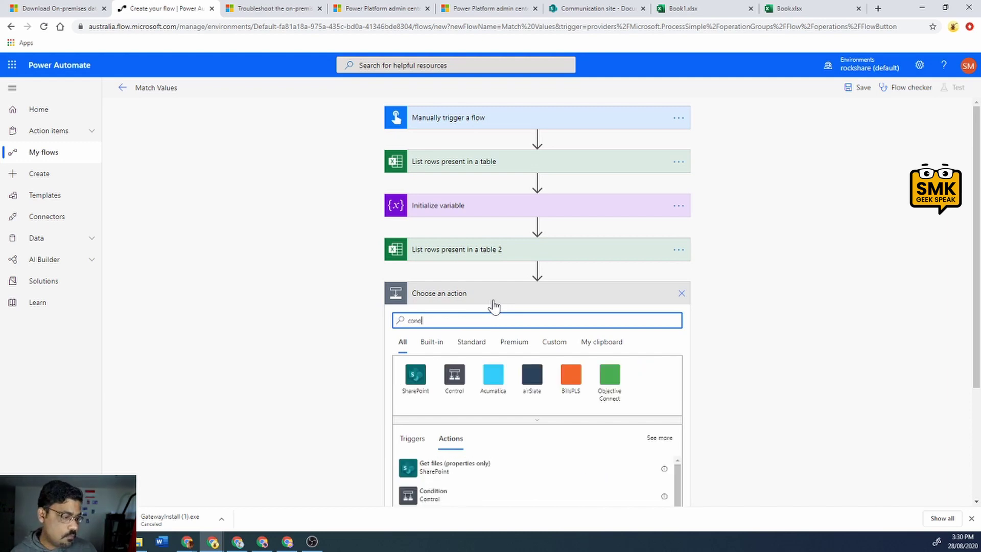
pyautogui.click(425, 495)
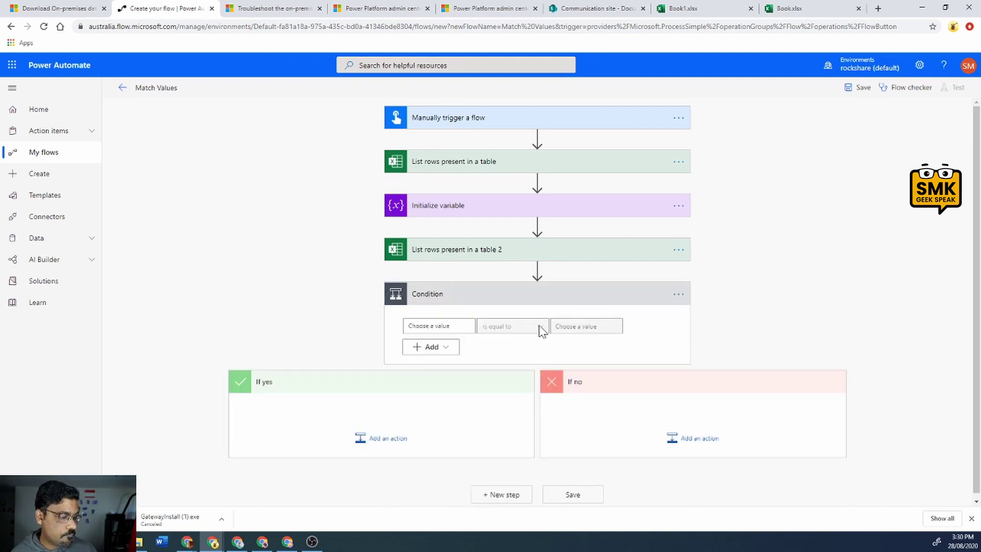
# Set the Condition's first value to FirstName from the first table's dynamic content.
pyautogui.click(437, 326)
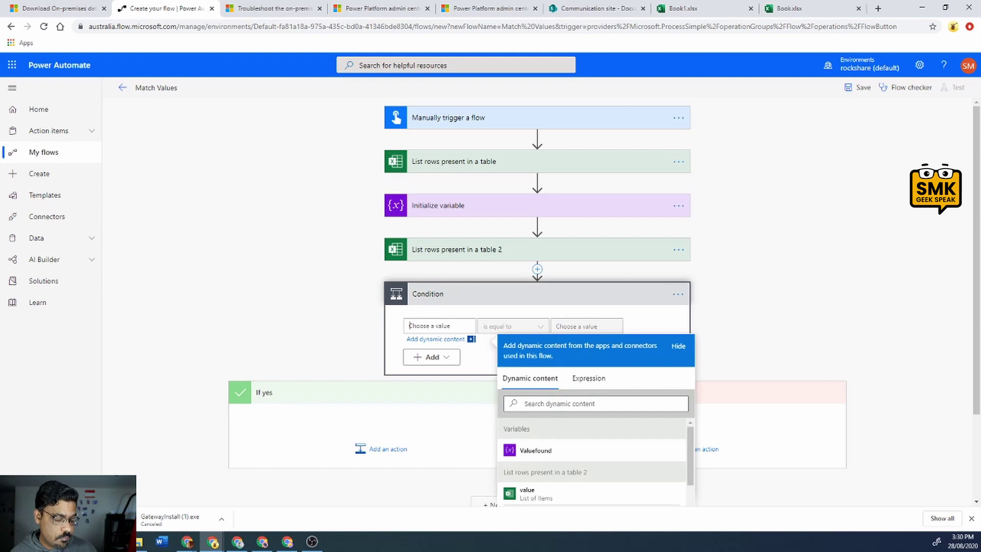
pyautogui.scroll(-5, 584, 492)
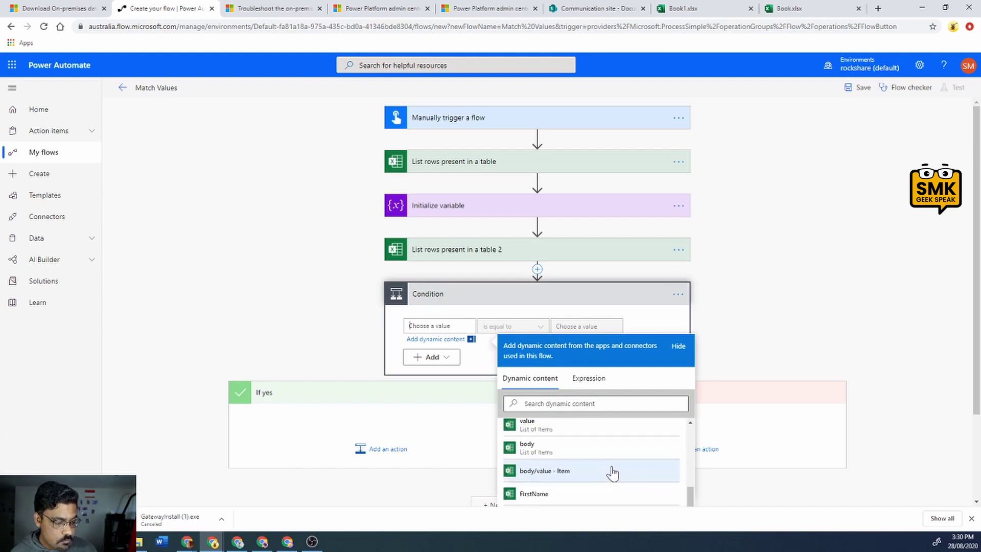
pyautogui.scroll(2, 613, 473)
pyautogui.scroll(-4, 613, 474)
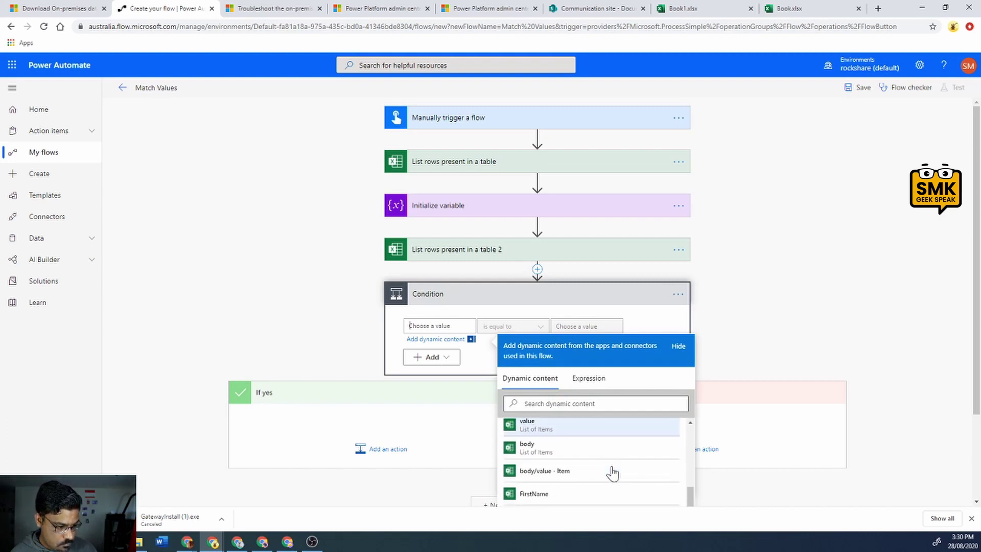
pyautogui.scroll(-1, 612, 474)
pyautogui.scroll(2, 613, 474)
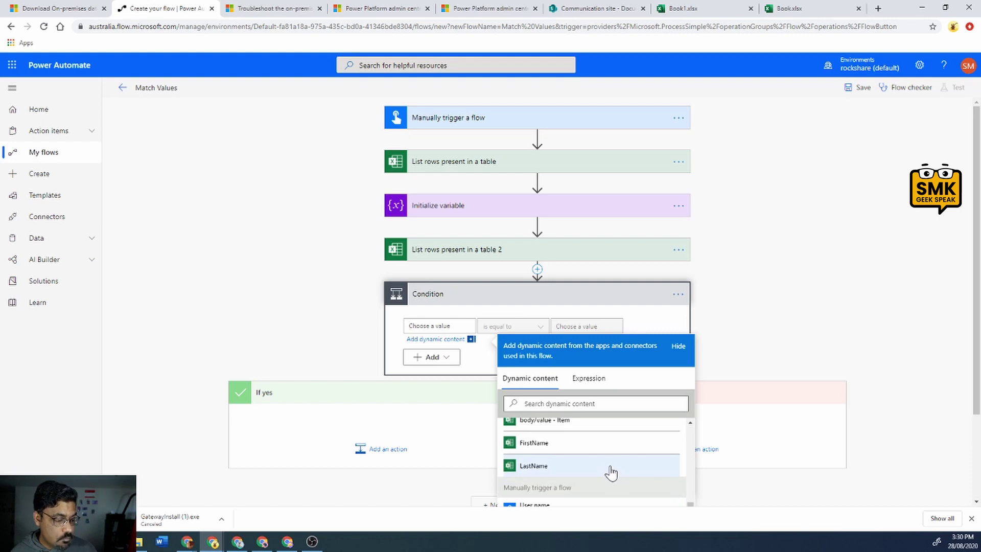
pyautogui.scroll(3, 612, 473)
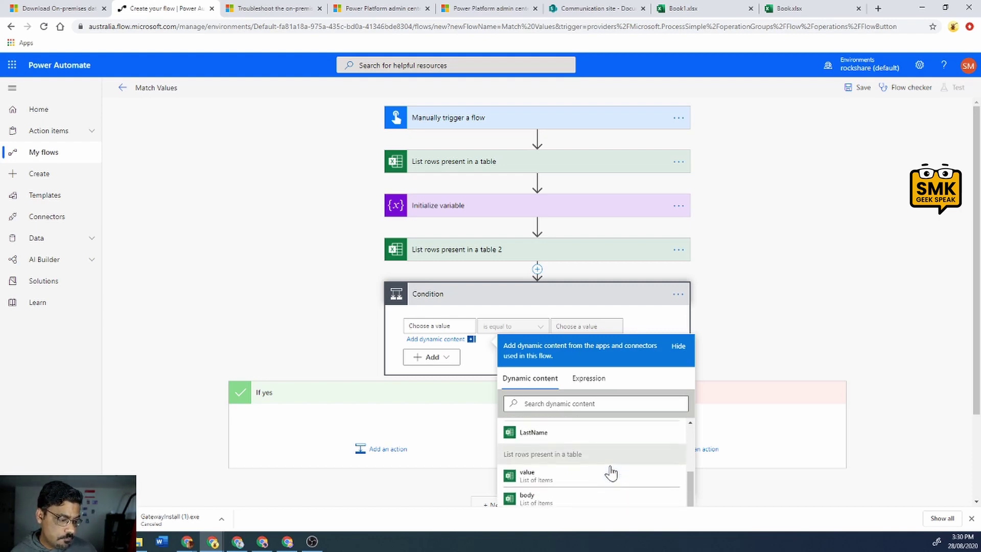
pyautogui.scroll(-3, 611, 472)
pyautogui.scroll(2, 554, 451)
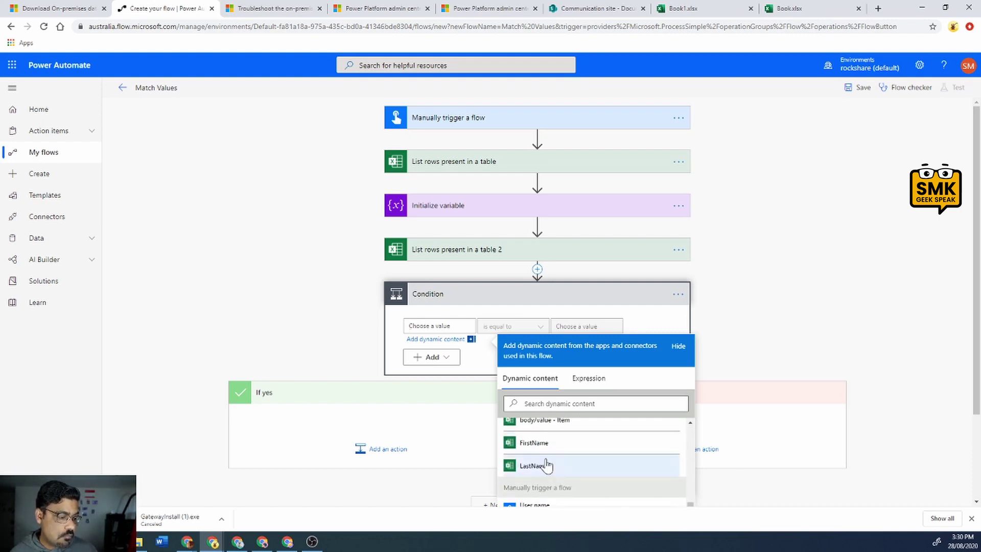
pyautogui.click(544, 449)
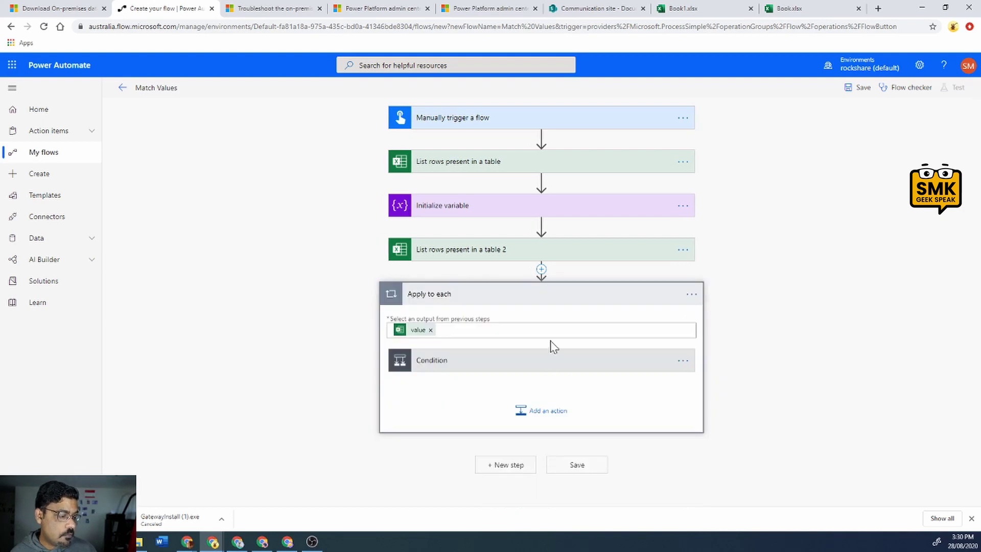
# Compare against FirstName from List rows present in a table 2 as the Condition's second value.
pyautogui.click(551, 359)
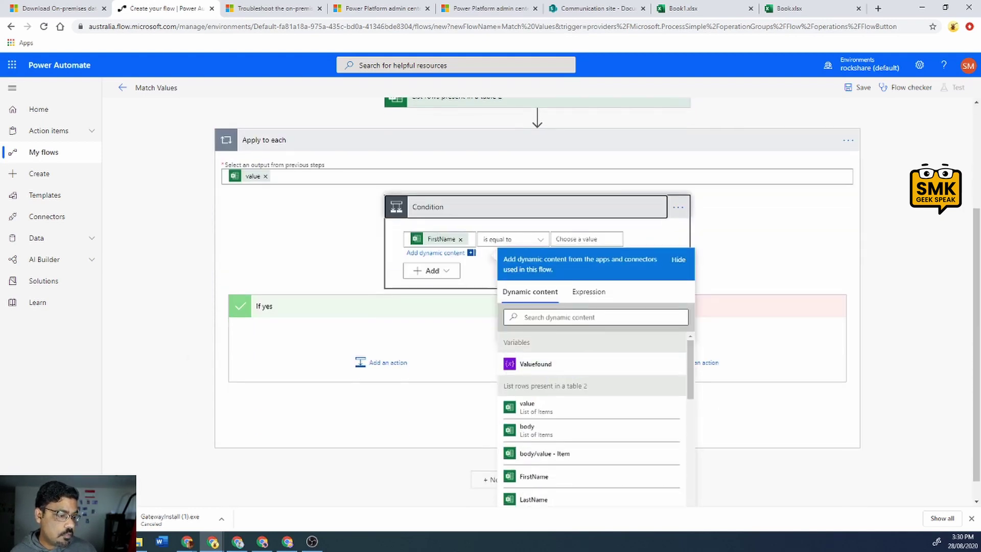
pyautogui.click(587, 239)
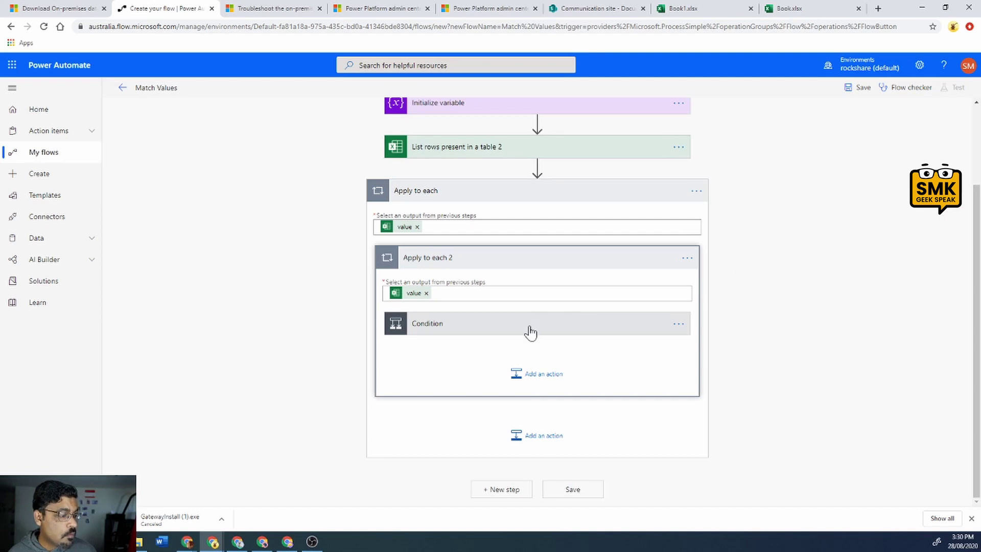
pyautogui.click(530, 332)
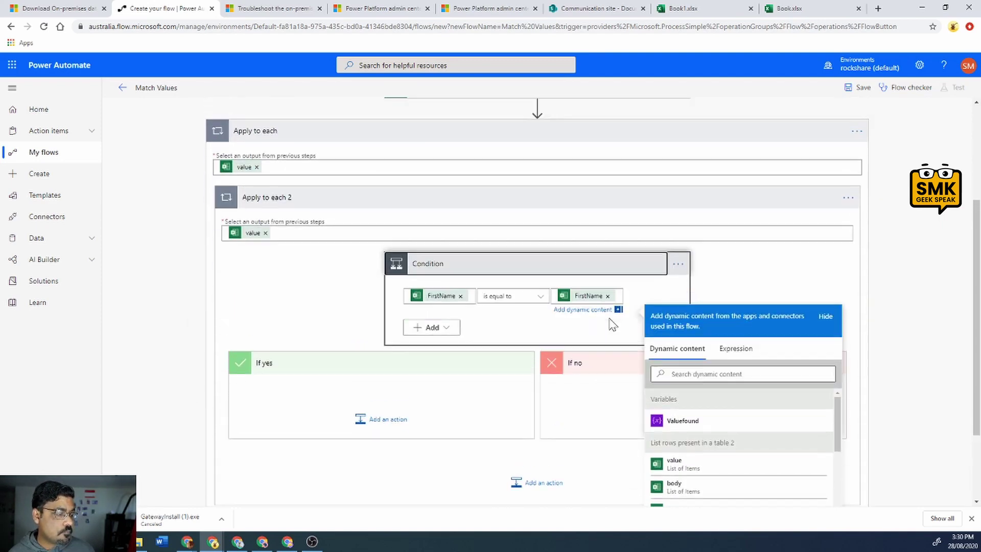
pyautogui.scroll(2, 612, 325)
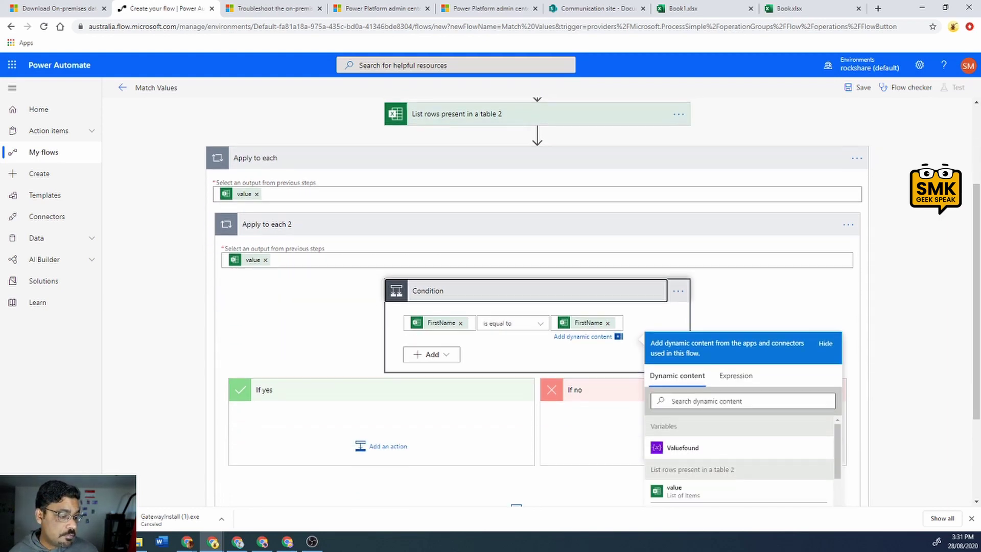
pyautogui.scroll(-2, 562, 327)
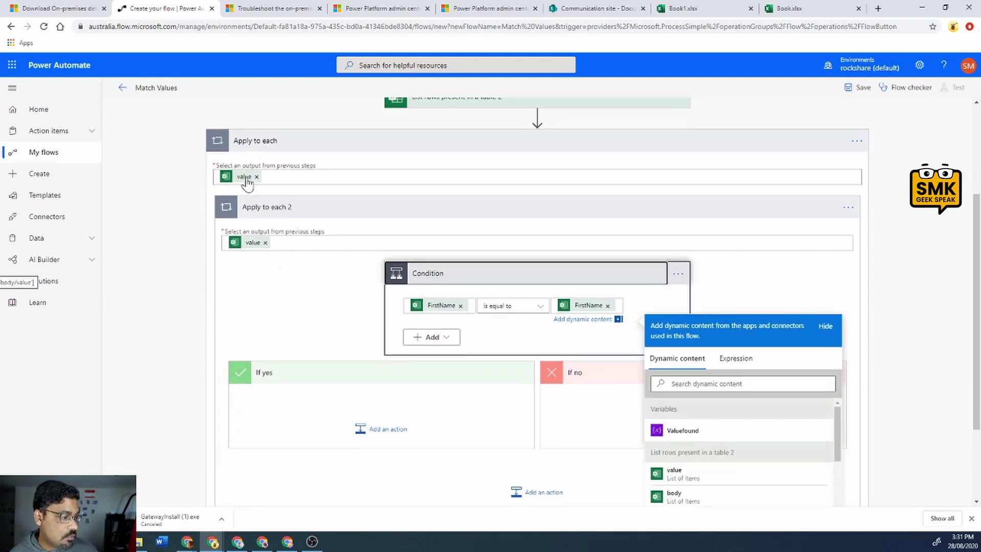
pyautogui.click(634, 218)
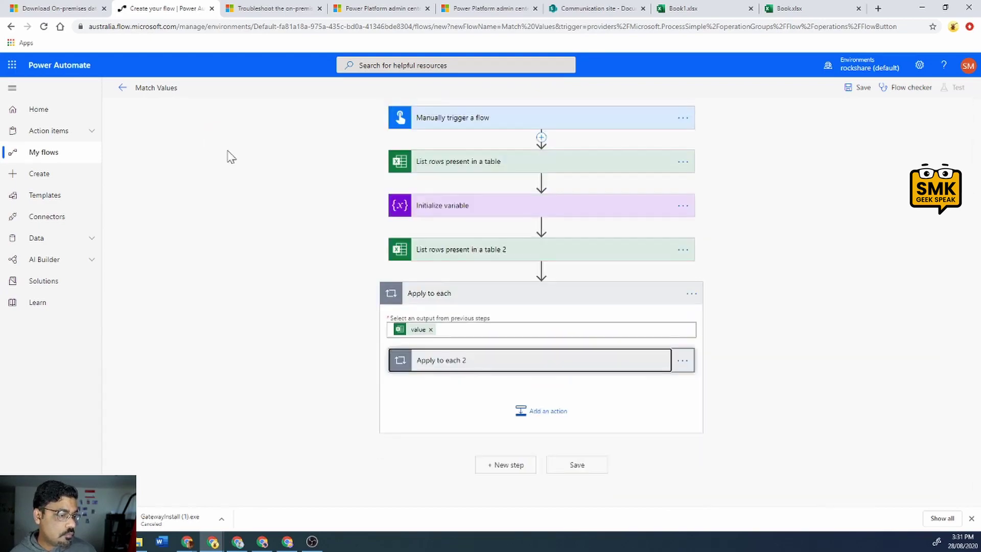
pyautogui.click(491, 365)
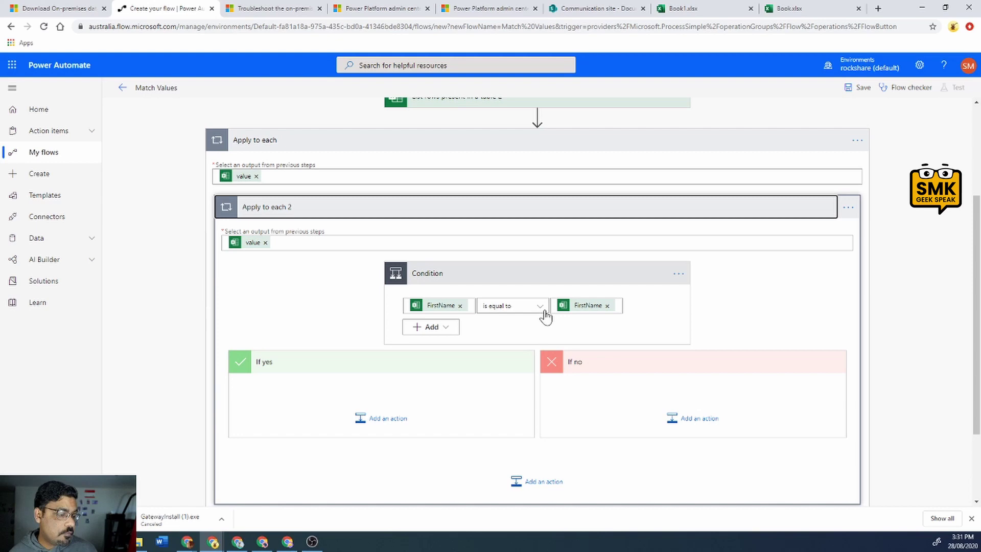
# Add a Set variable step under If yes that sets Valuefound to true.
pyautogui.click(385, 416)
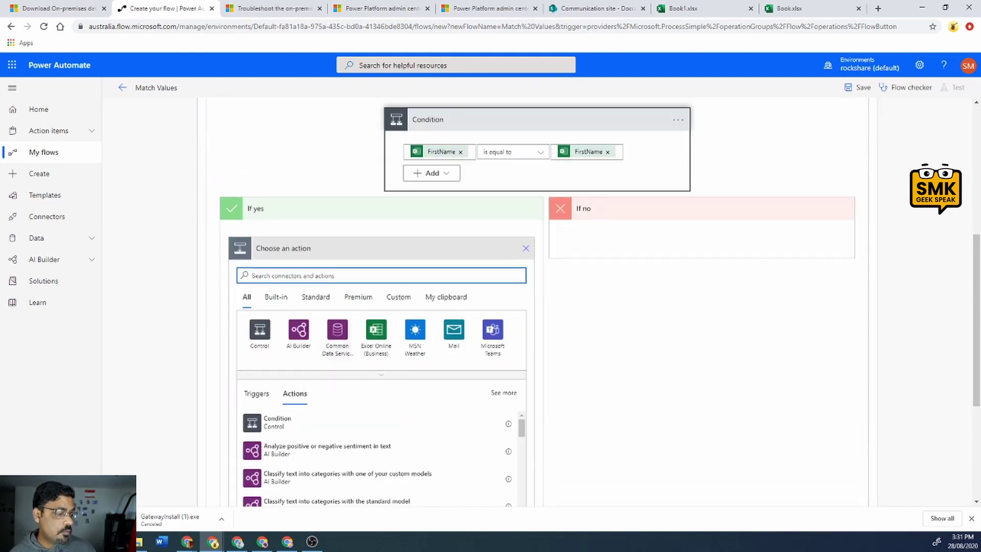
pyautogui.write('set')
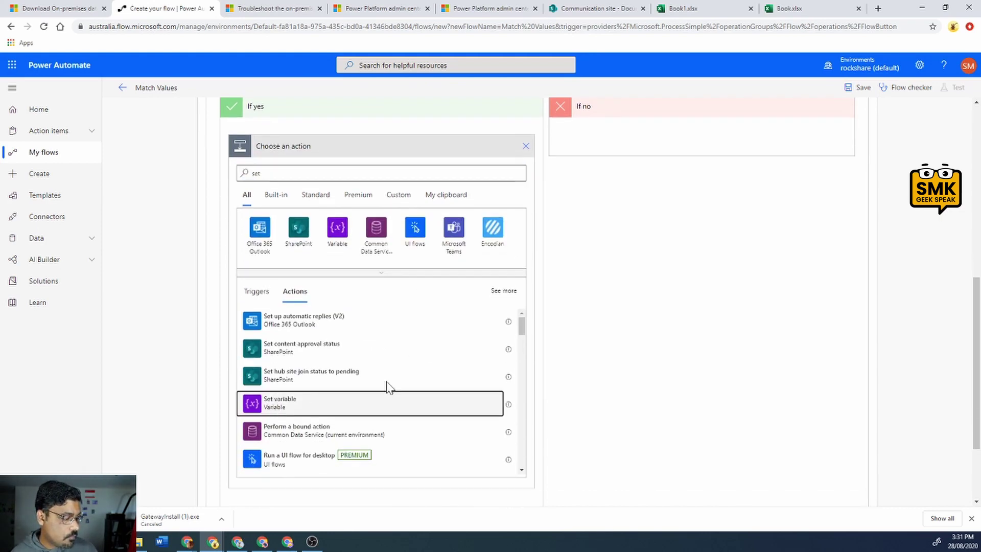
pyautogui.click(389, 391)
pyautogui.click(501, 244)
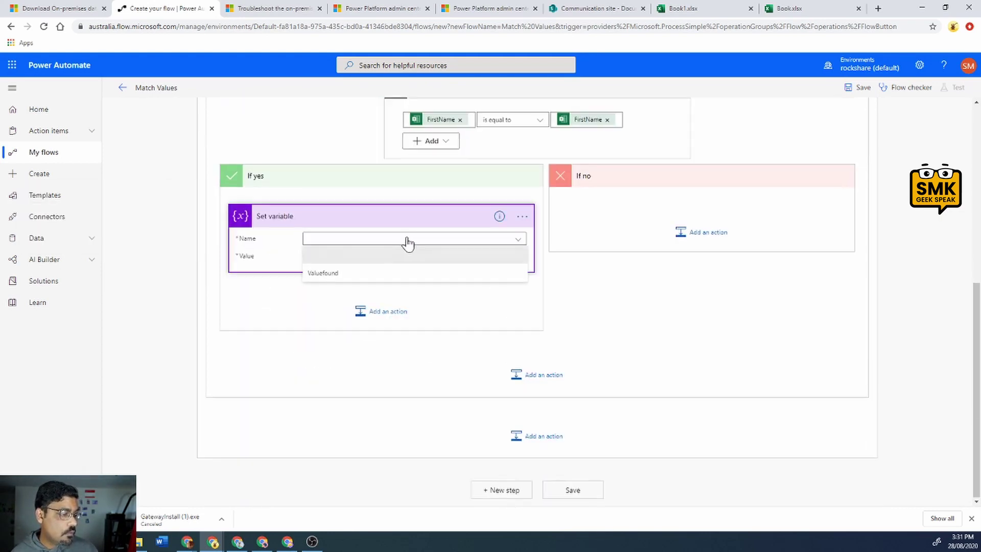
pyautogui.click(335, 273)
pyautogui.click(358, 257)
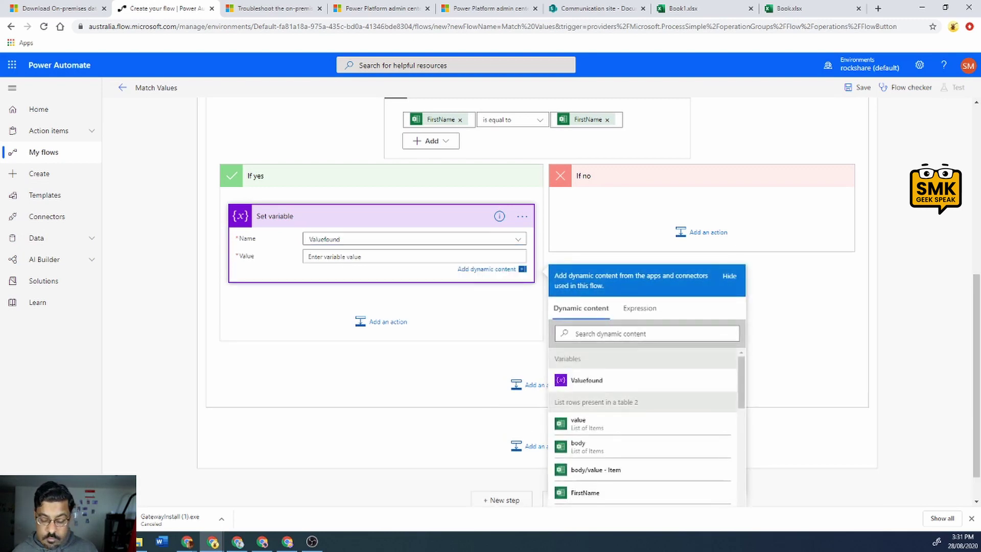
pyautogui.write('true')
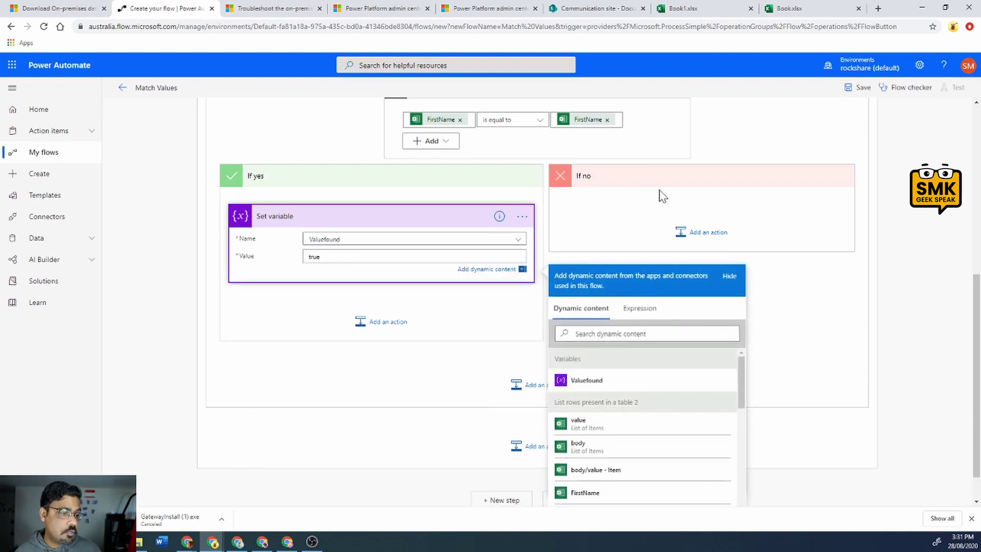
pyautogui.click(815, 290)
pyautogui.scroll(2, 792, 302)
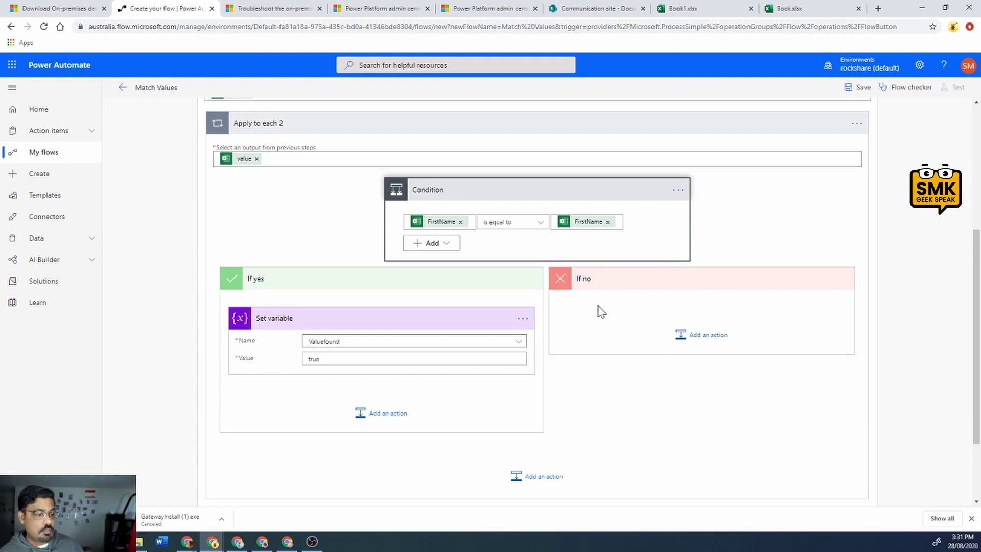
pyautogui.click(444, 284)
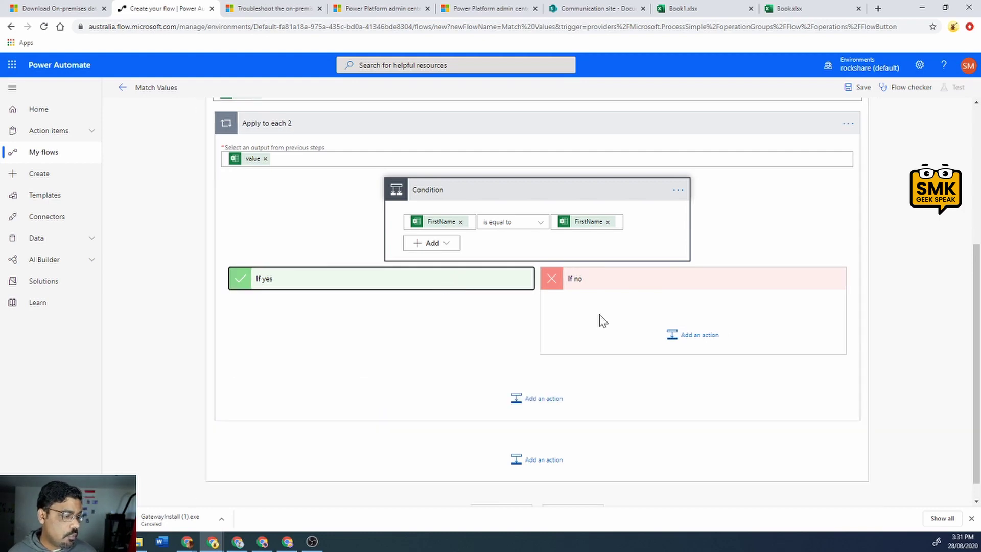
pyautogui.click(700, 127)
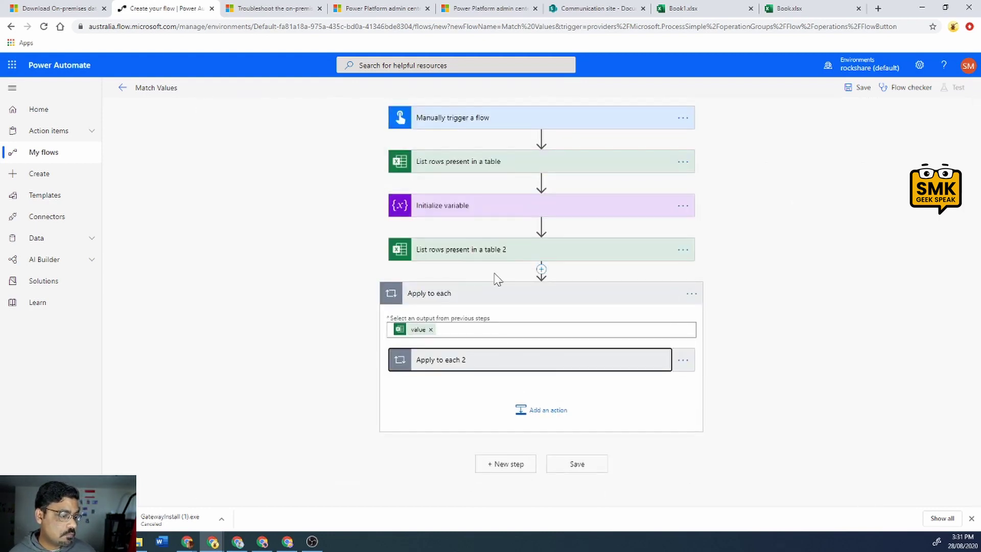
# Add Condition 2 in the outer loop comparing the Valuefound variable to false.
pyautogui.click(545, 423)
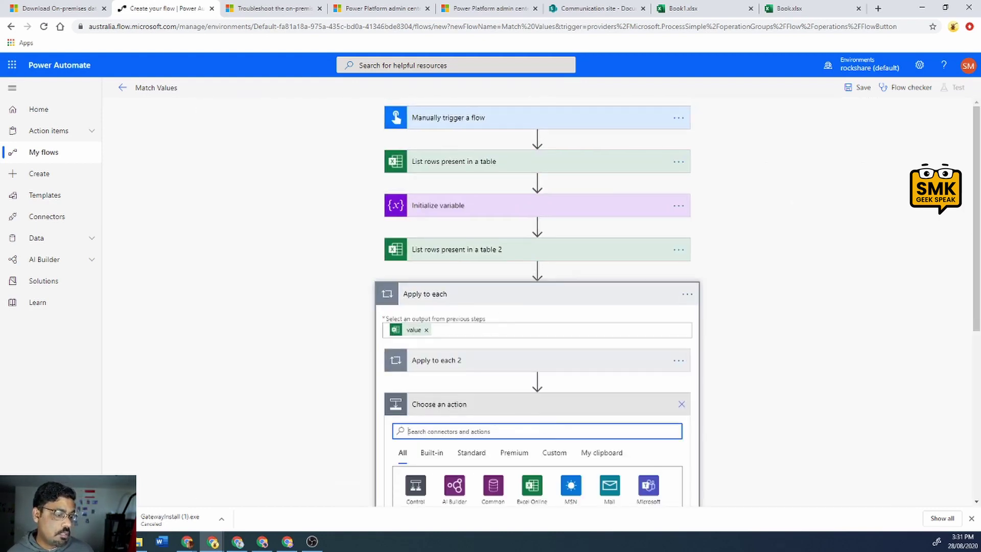
pyautogui.write('cond')
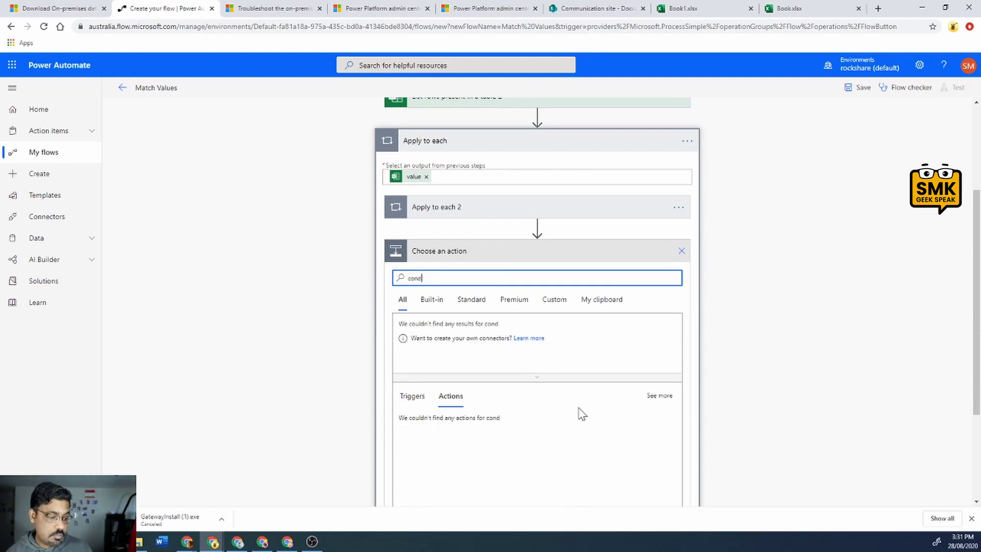
pyautogui.click(427, 457)
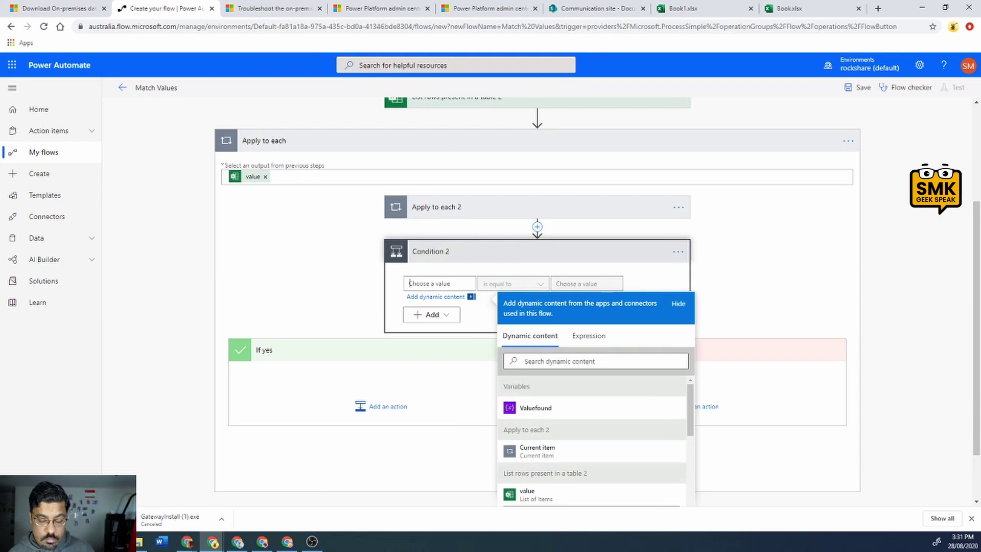
pyautogui.click(551, 408)
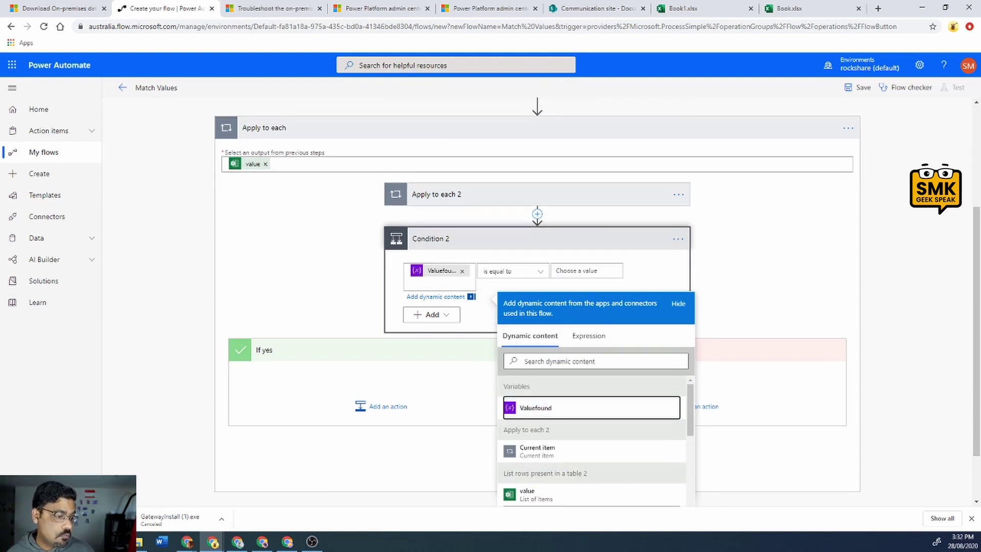
pyautogui.click(583, 272)
pyautogui.write('false')
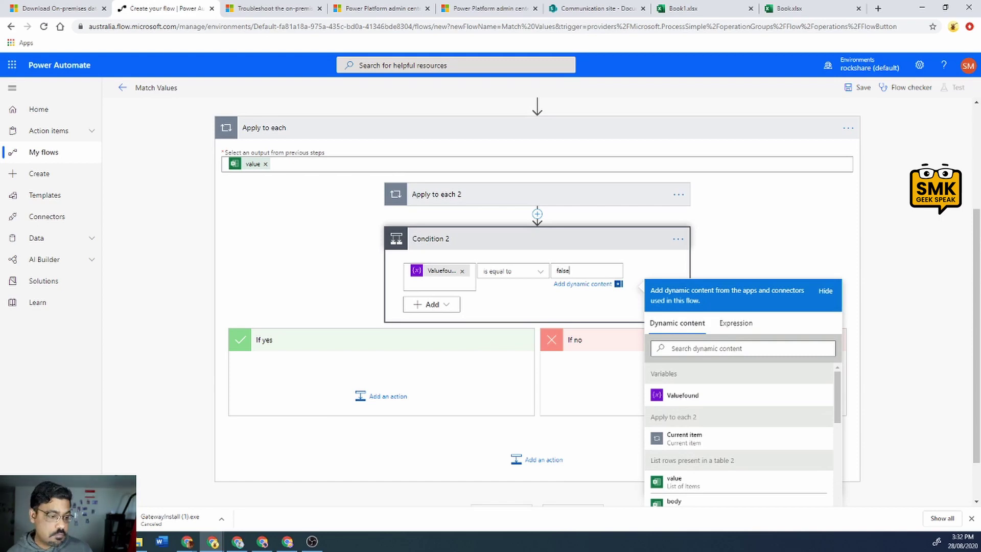
pyautogui.click(376, 397)
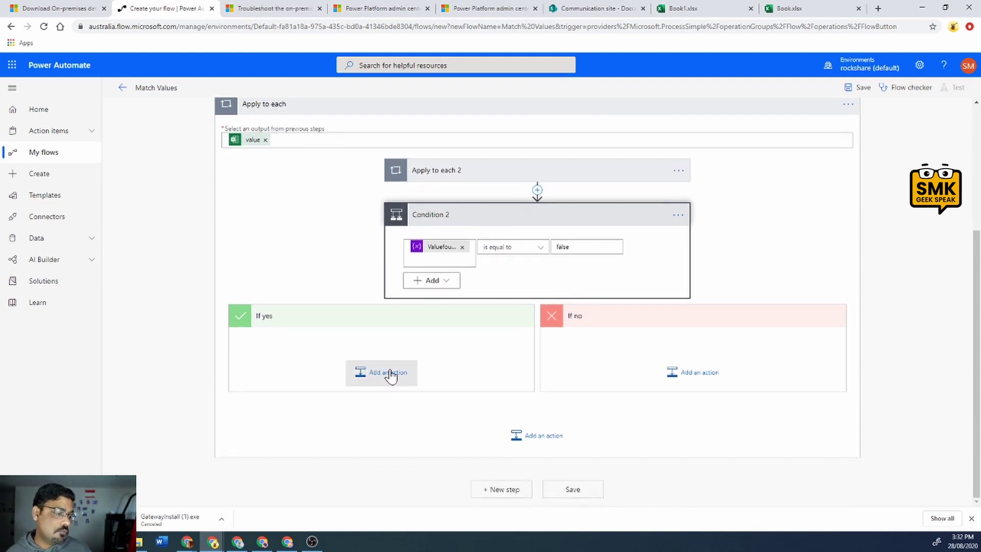
# Add a Send an email notification (V3) action to Condition 2's If yes branch and create its Mail connection.
pyautogui.click(390, 373)
pyautogui.scroll(-4, 378, 390)
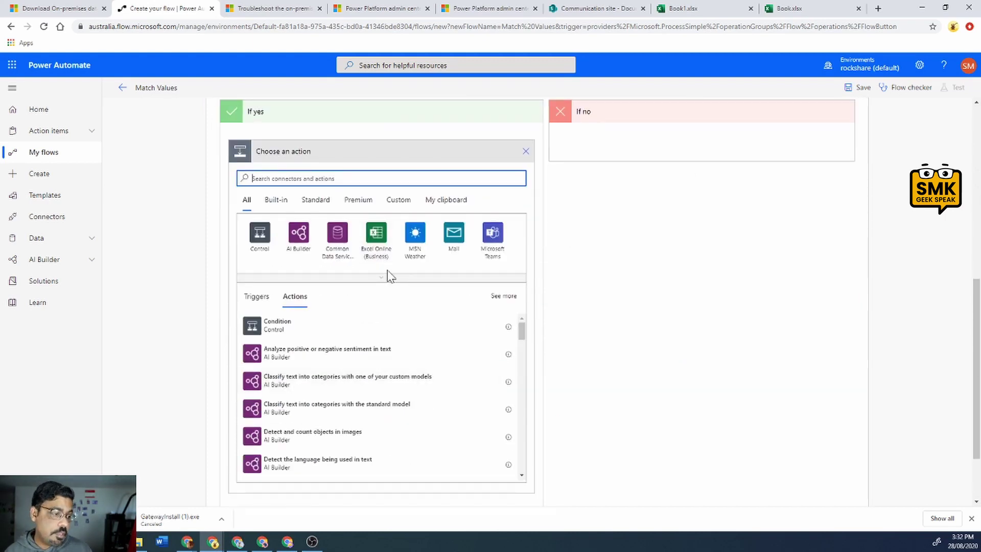
pyautogui.write('se')
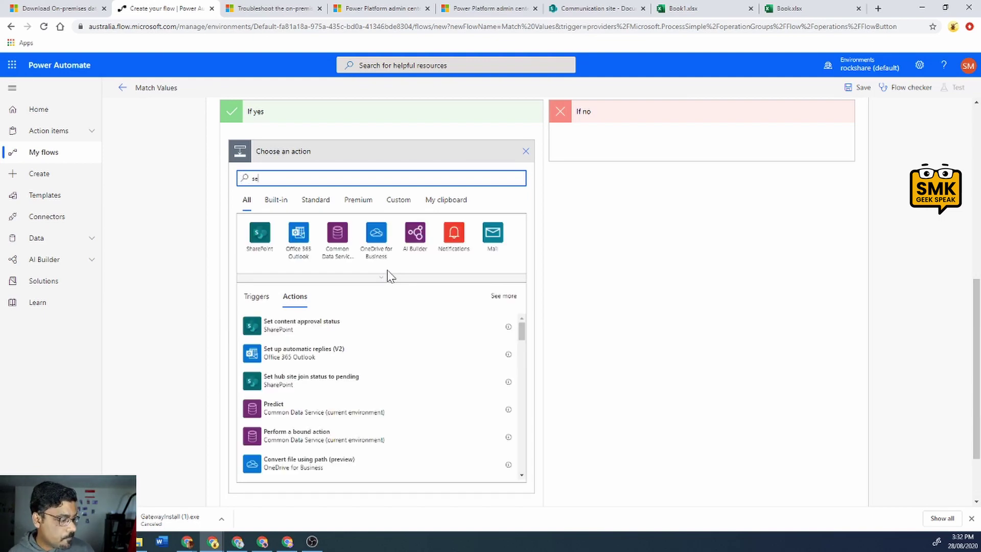
pyautogui.write('nd em')
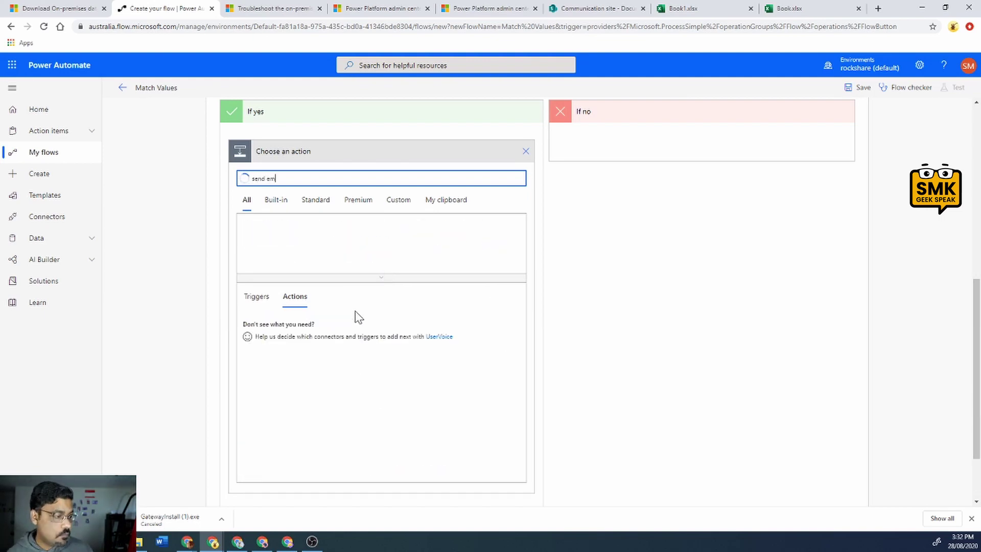
pyautogui.click(470, 324)
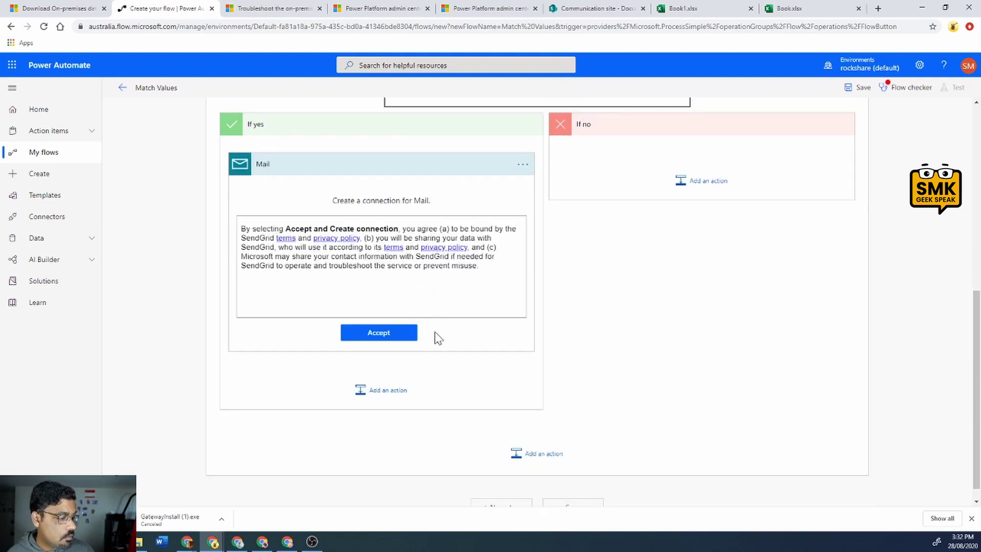
pyautogui.click(409, 330)
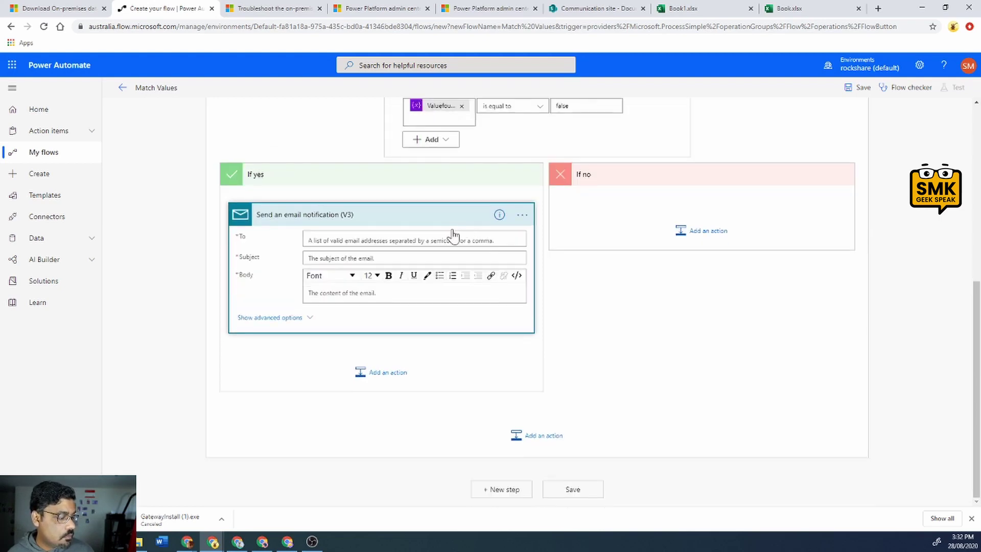
# Address the email to the suggested recipient and set the subject to 'First nane:' plus FirstName.
pyautogui.click(310, 240)
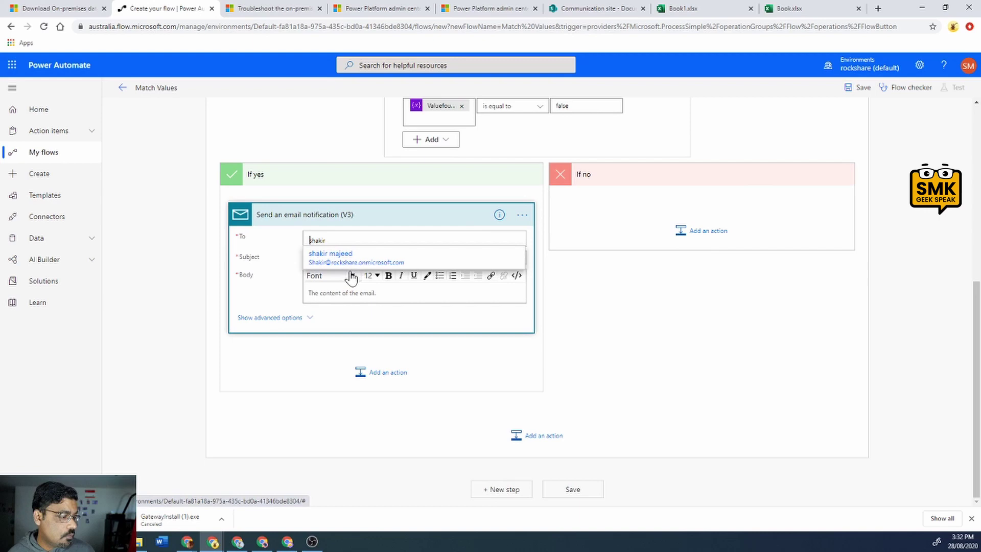
pyautogui.click(342, 257)
pyautogui.click(340, 259)
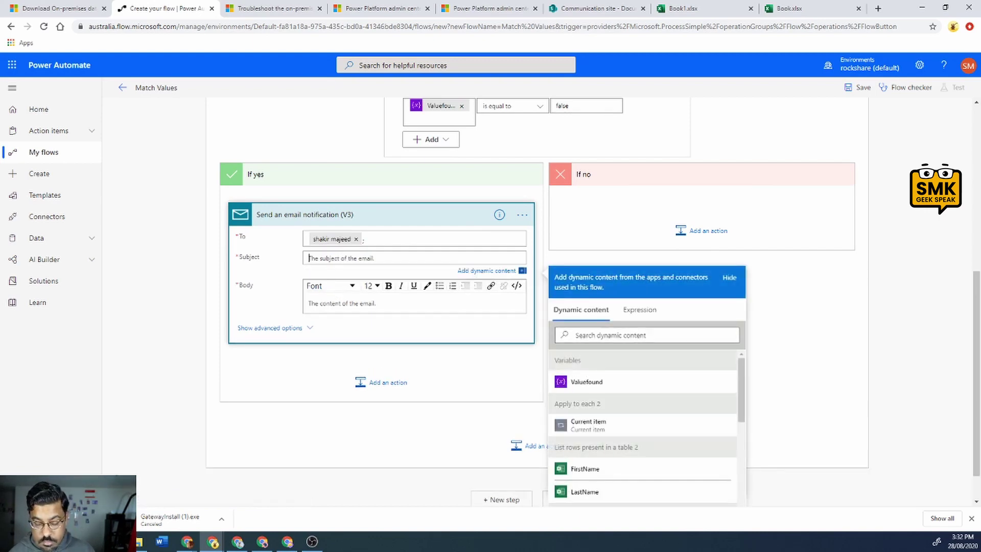
pyautogui.write('First nane')
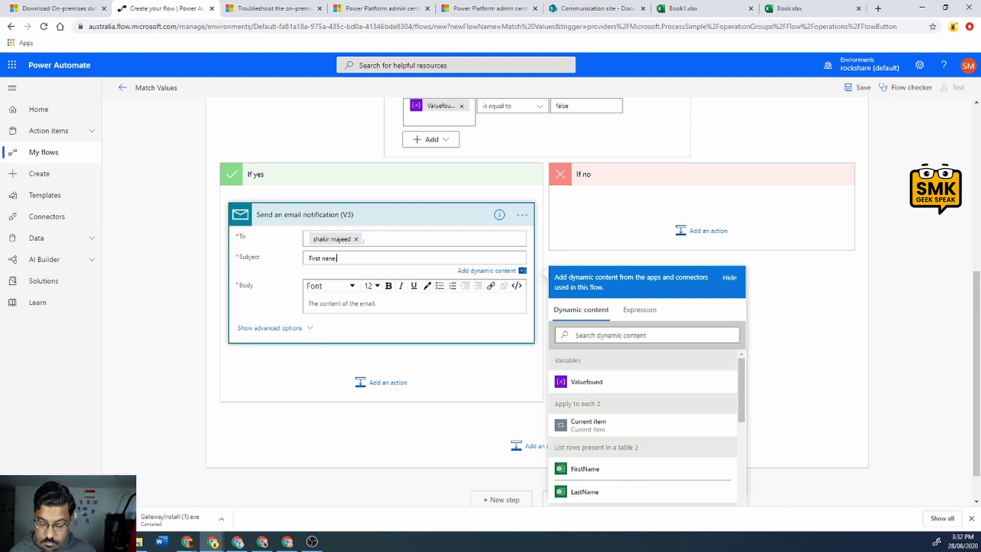
pyautogui.scroll(-2, 641, 462)
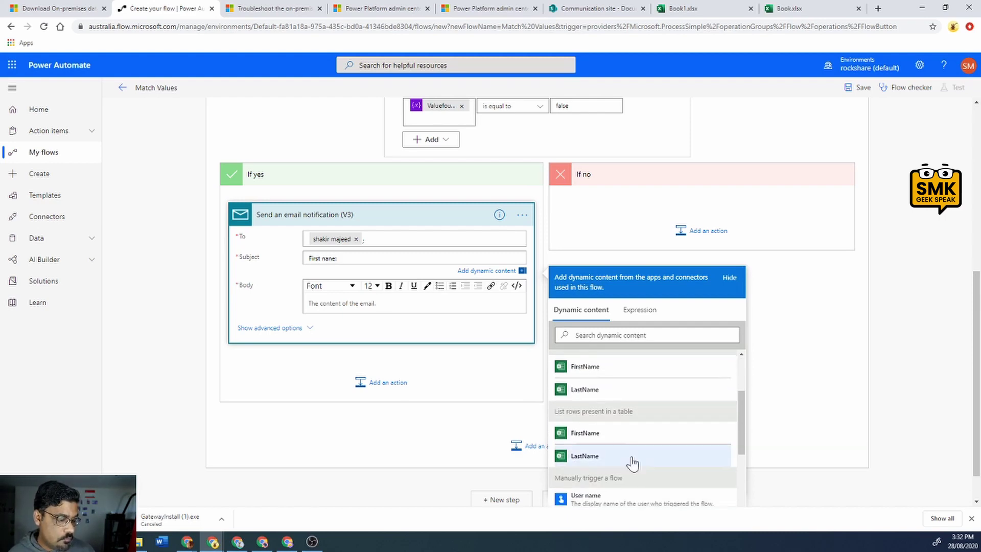
pyautogui.click(593, 437)
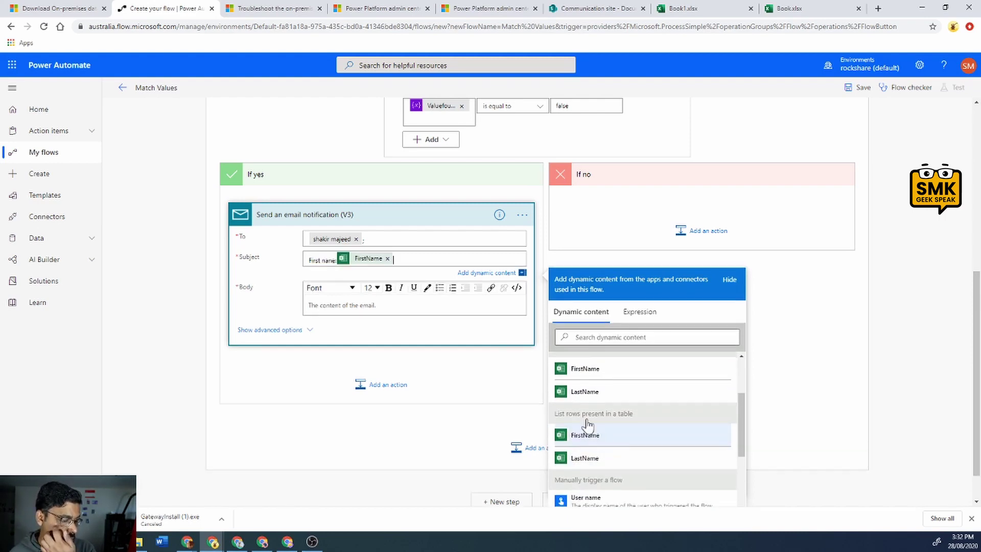
# Write a body saying the first name couldn't be found, ending with FirstName.
pyautogui.click(358, 305)
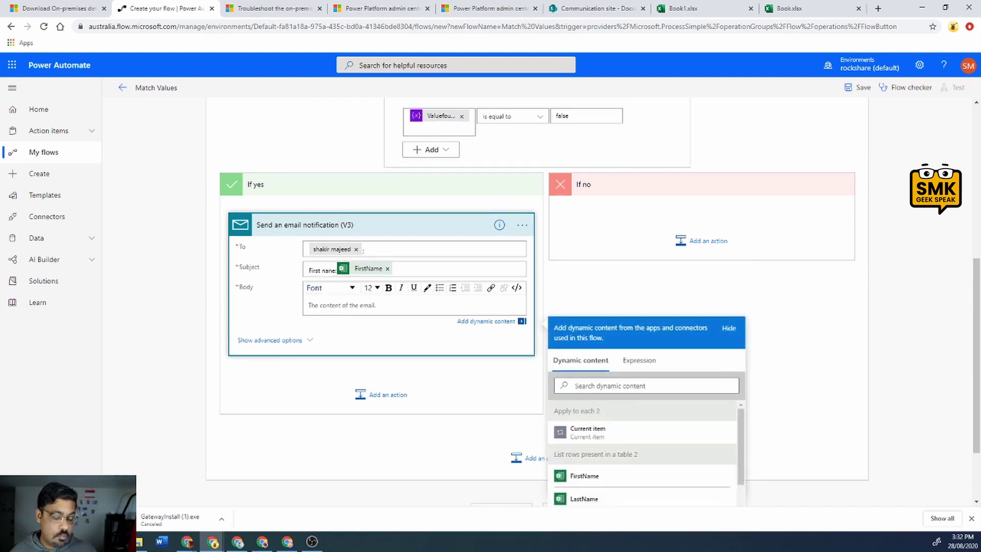
pyautogui.write('Sor')
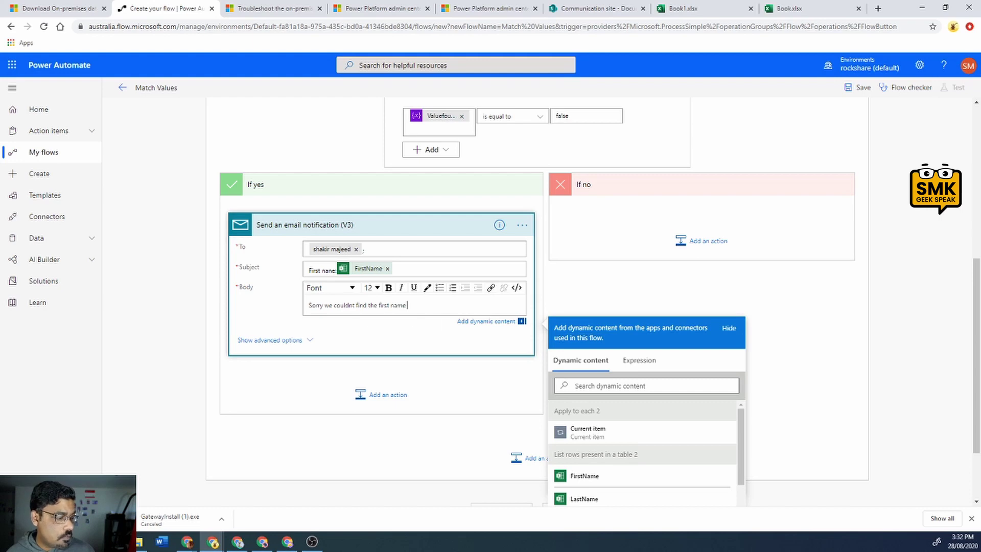
pyautogui.scroll(-3, 605, 467)
pyautogui.scroll(1, 598, 455)
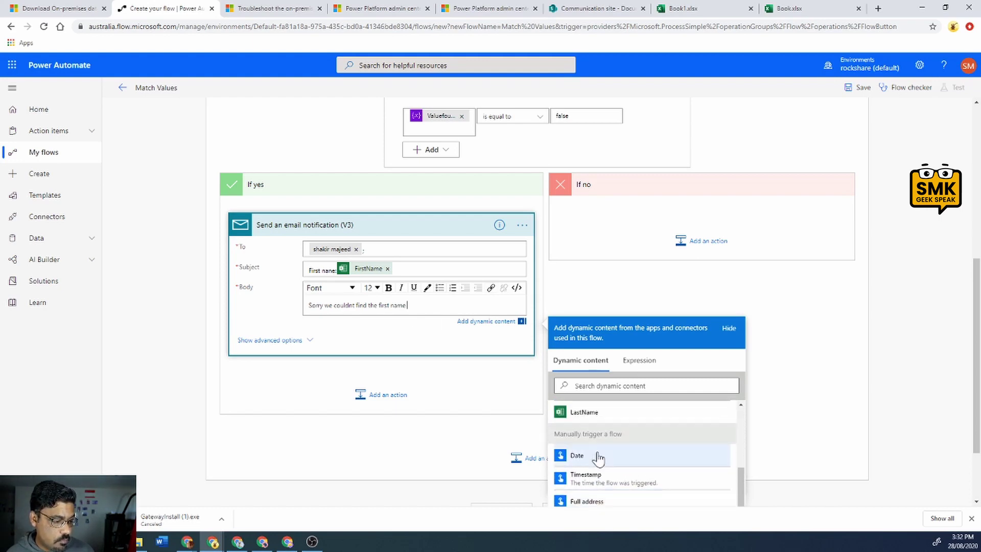
pyautogui.scroll(2, 602, 452)
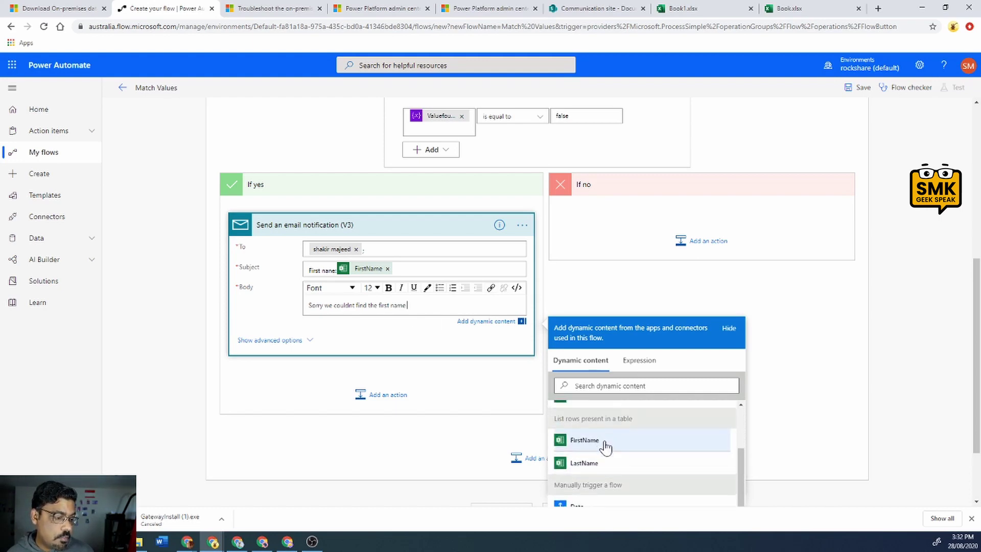
pyautogui.click(603, 442)
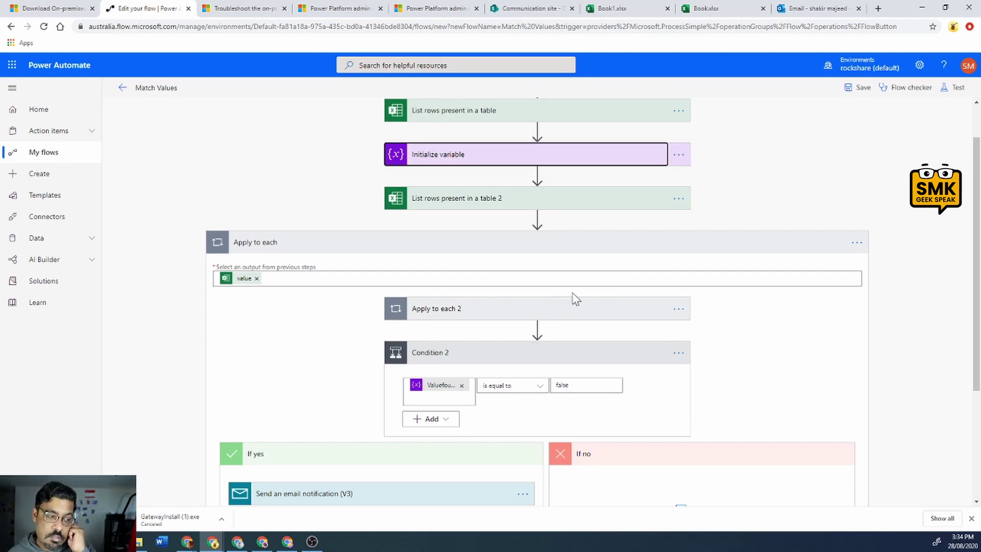
pyautogui.scroll(-1, 682, 333)
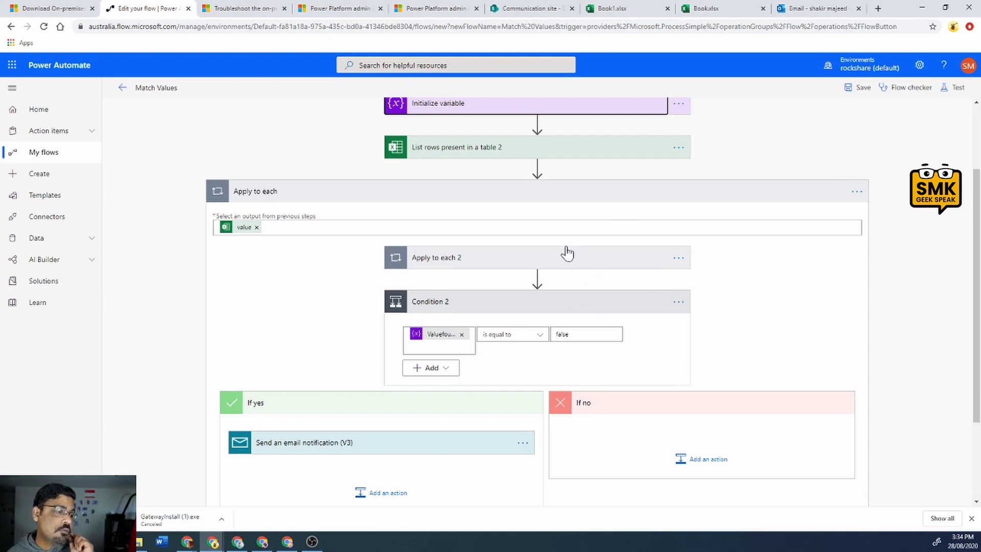
pyautogui.scroll(-1, 549, 246)
pyautogui.scroll(3, 565, 245)
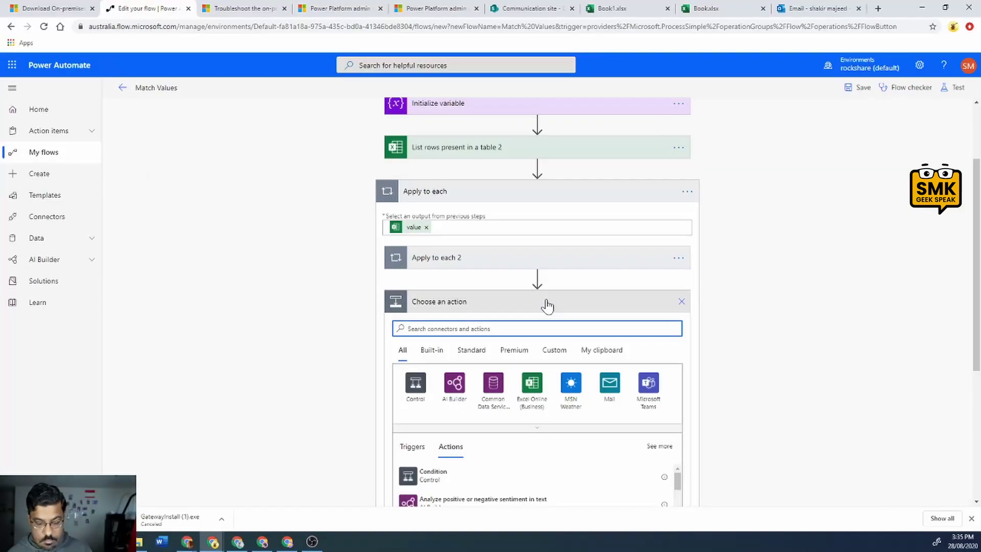
# Add a Set variable step in the loop that sets Valuefound to false, fixing the 'fasle' typo.
pyautogui.write('set')
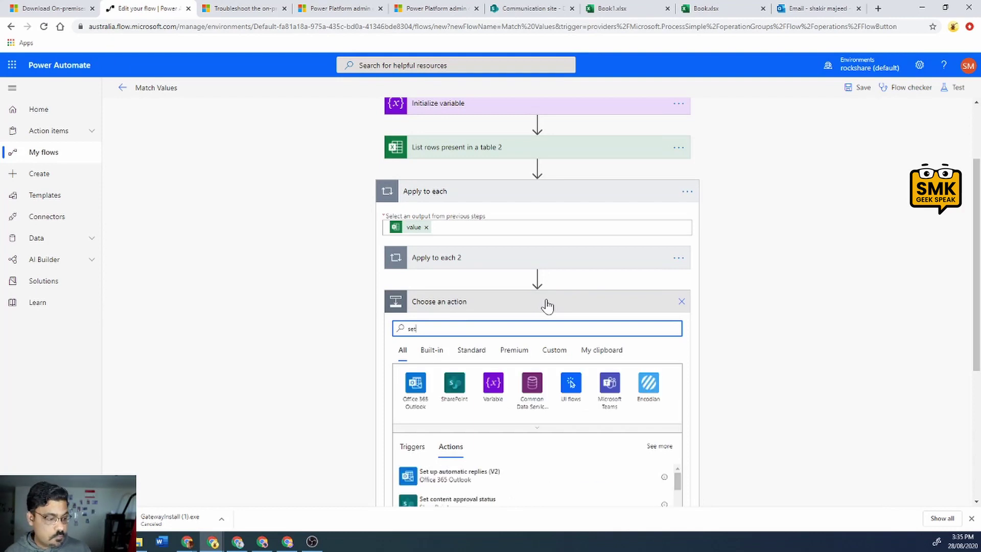
pyautogui.write(' var')
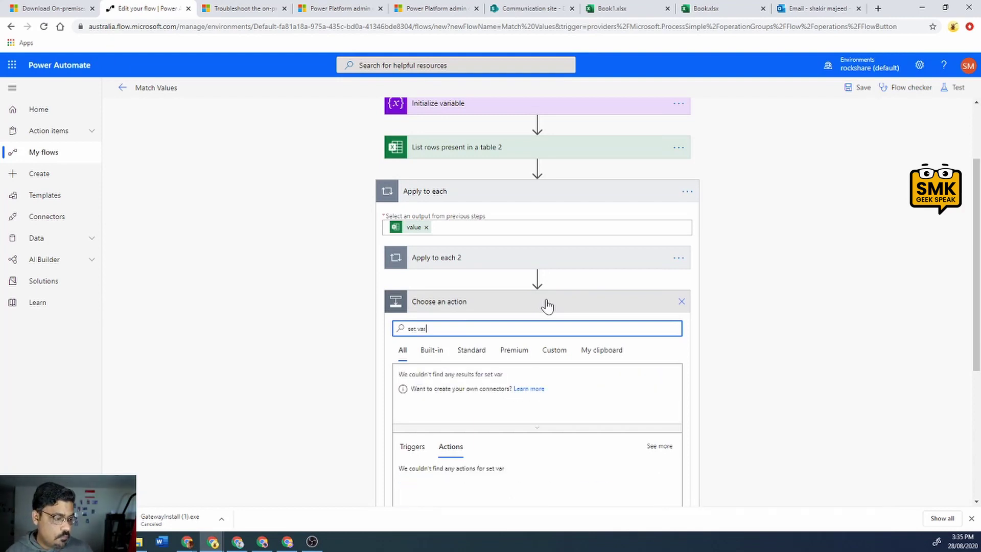
pyautogui.scroll(-3, 549, 398)
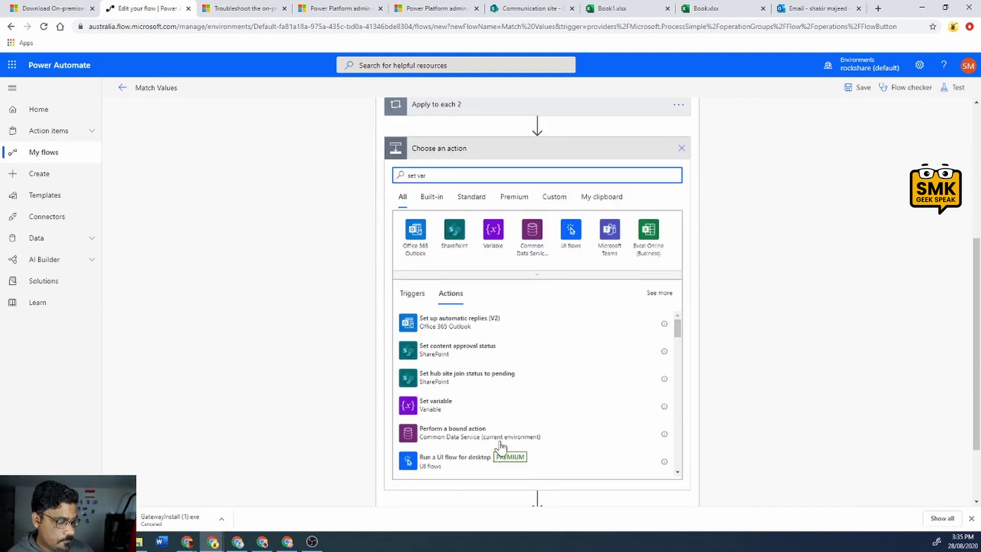
pyautogui.click(446, 406)
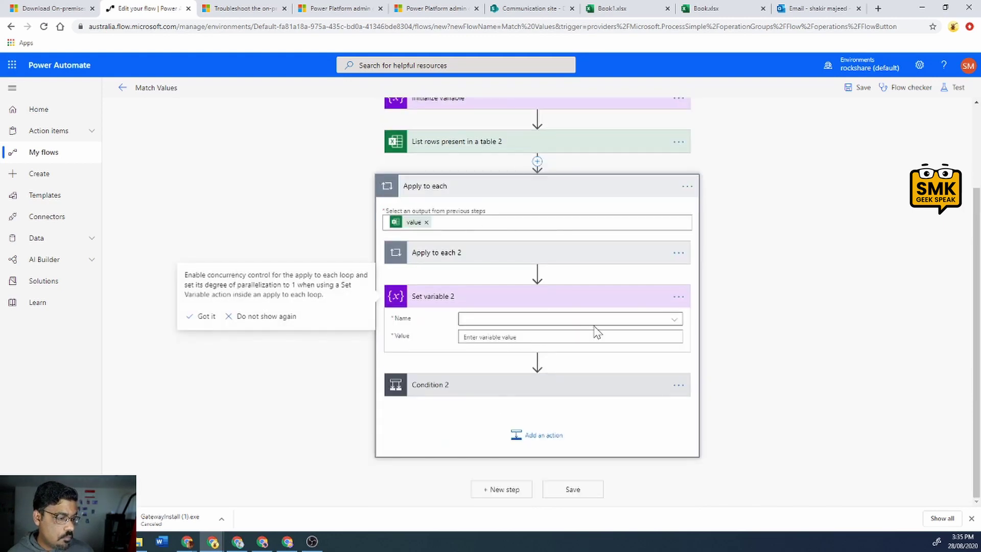
pyautogui.click(670, 320)
pyautogui.click(478, 354)
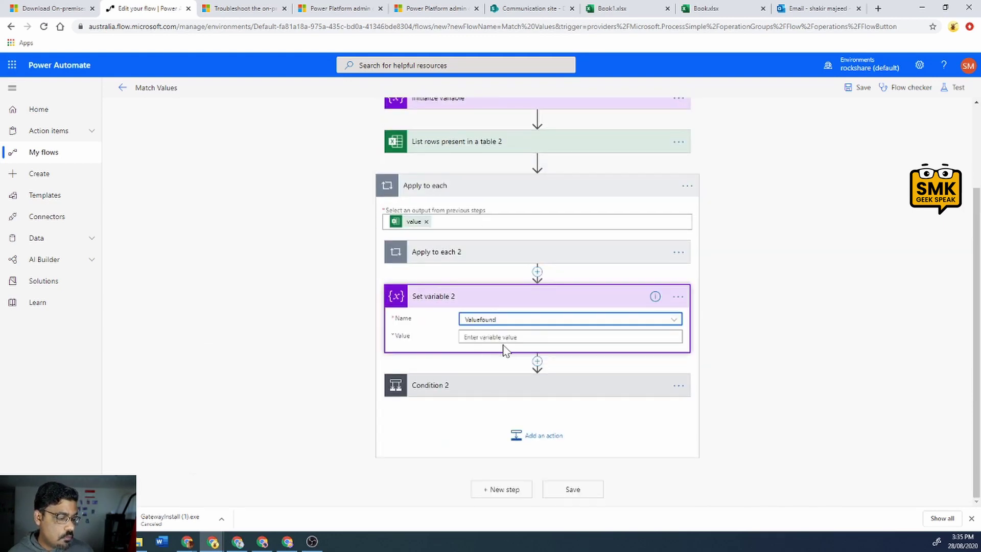
pyautogui.click(503, 337)
pyautogui.write('fasle')
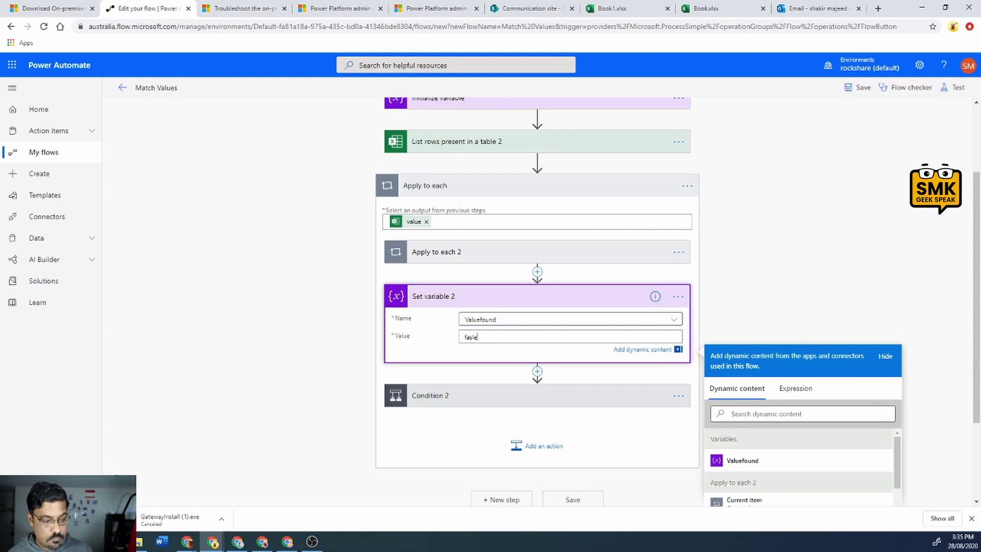
pyautogui.click(639, 279)
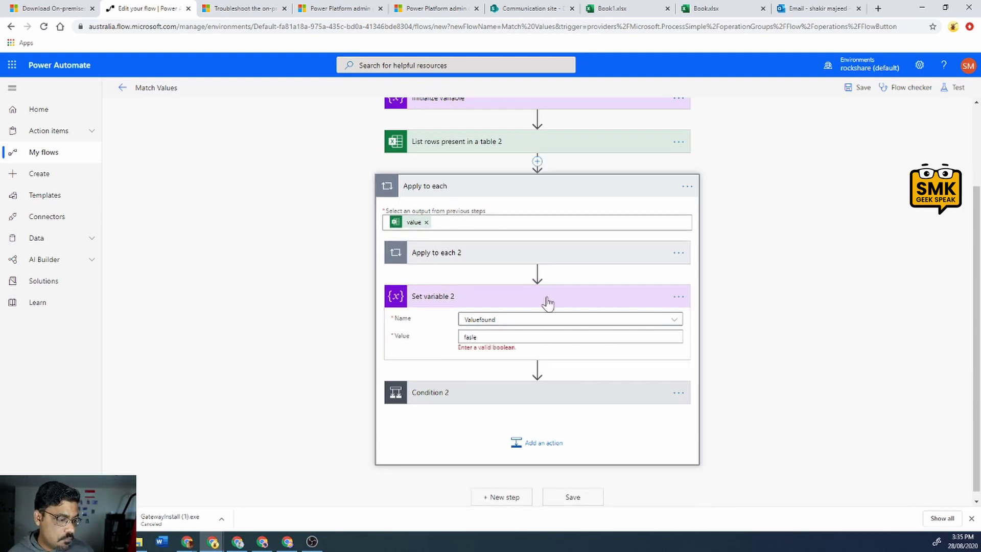
pyautogui.doubleClick(467, 337)
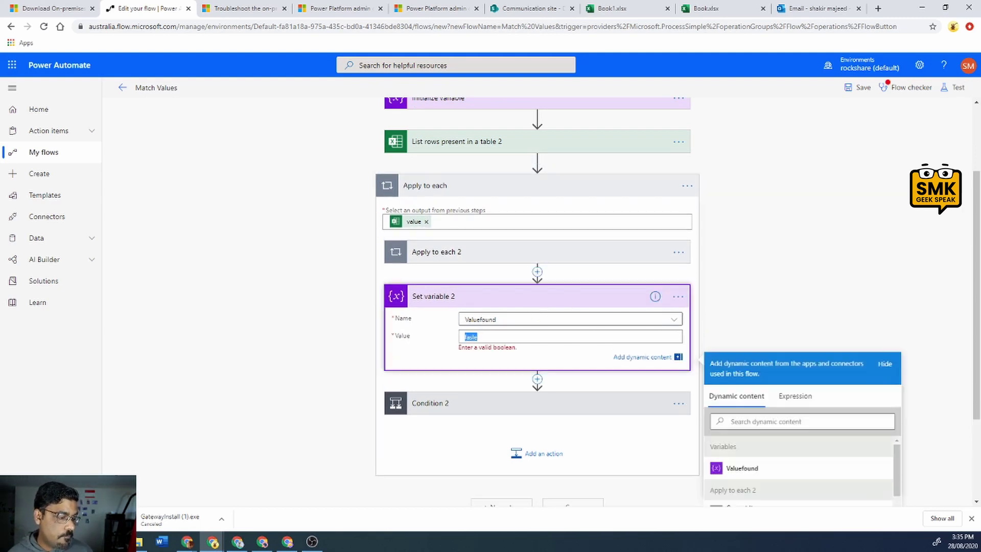
pyautogui.write('false')
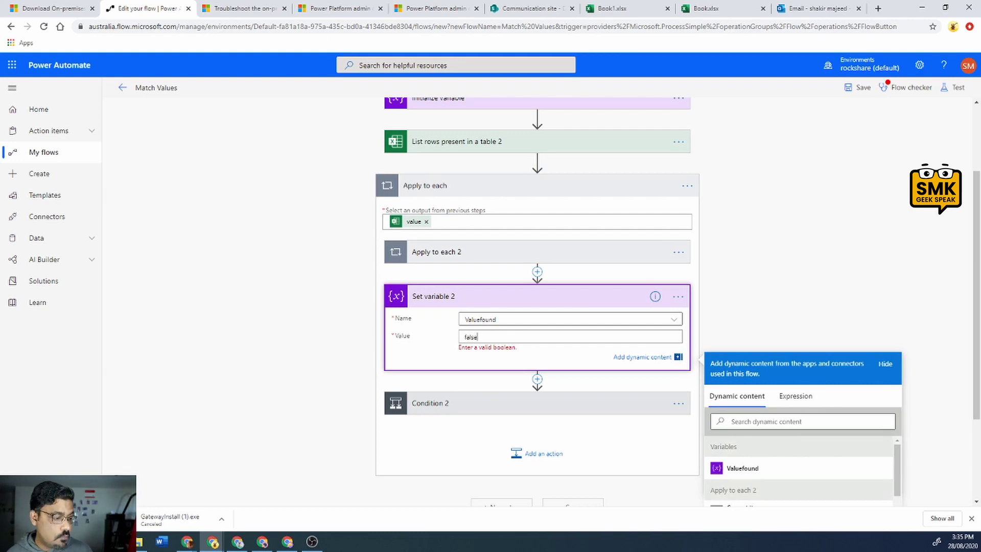
pyautogui.click(563, 299)
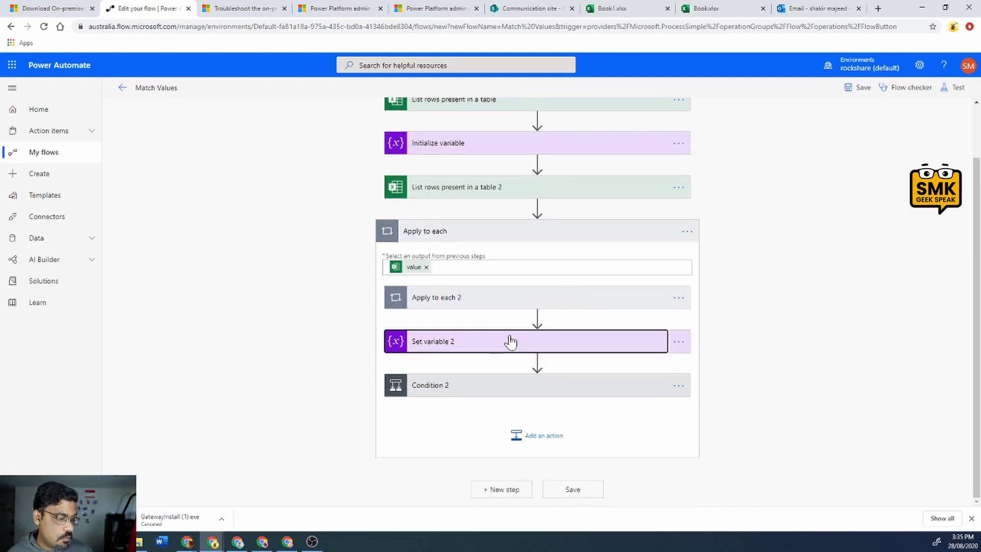
# Move Apply to each 2 below Set variable 2, then save the flow and run a test.
pyautogui.moveTo(544, 302); pyautogui.dragTo(536, 365)
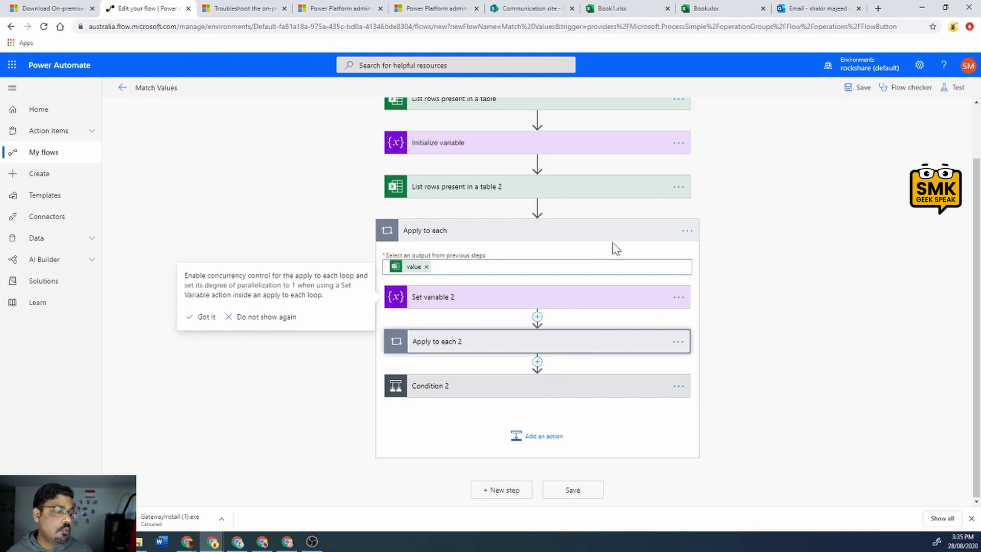
pyautogui.click(862, 88)
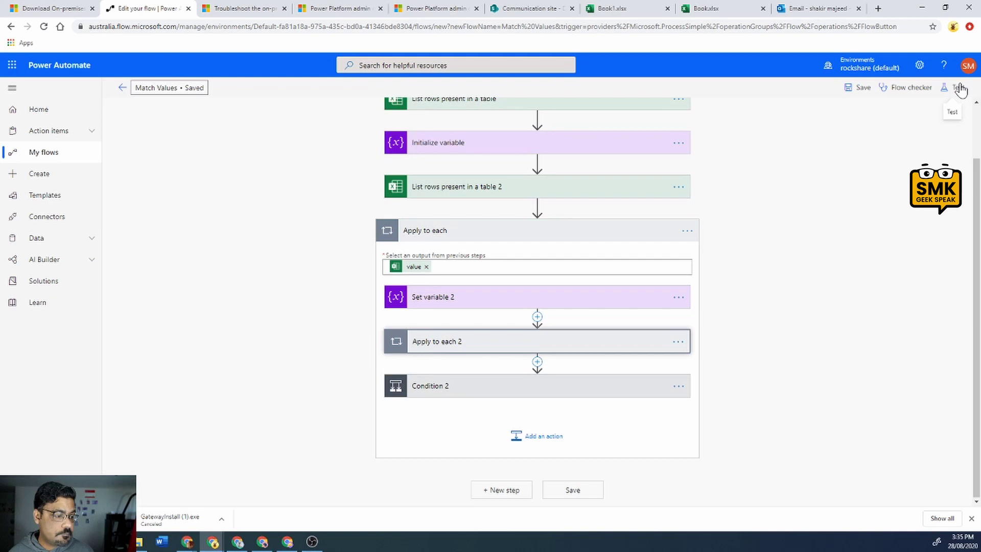
pyautogui.click(961, 89)
pyautogui.click(832, 149)
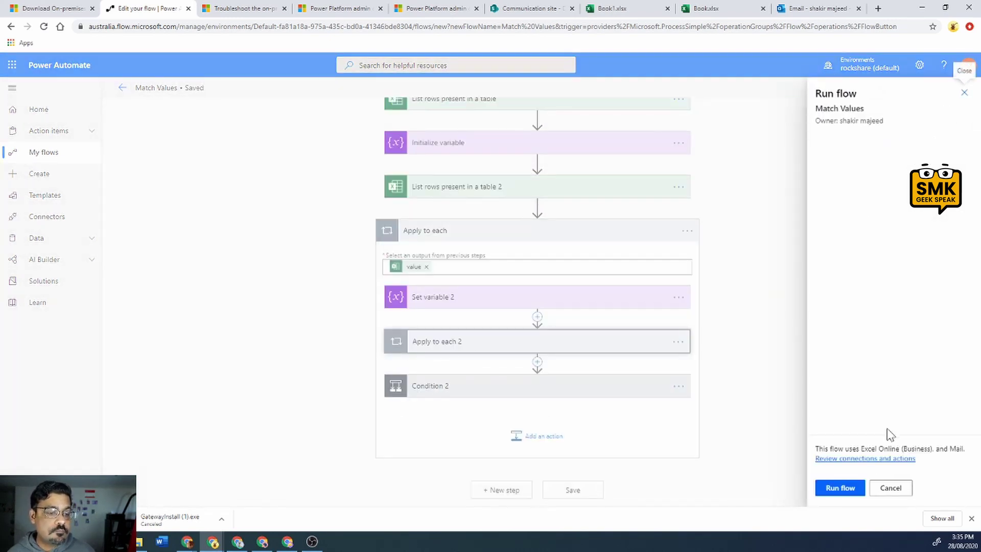
pyautogui.click(851, 492)
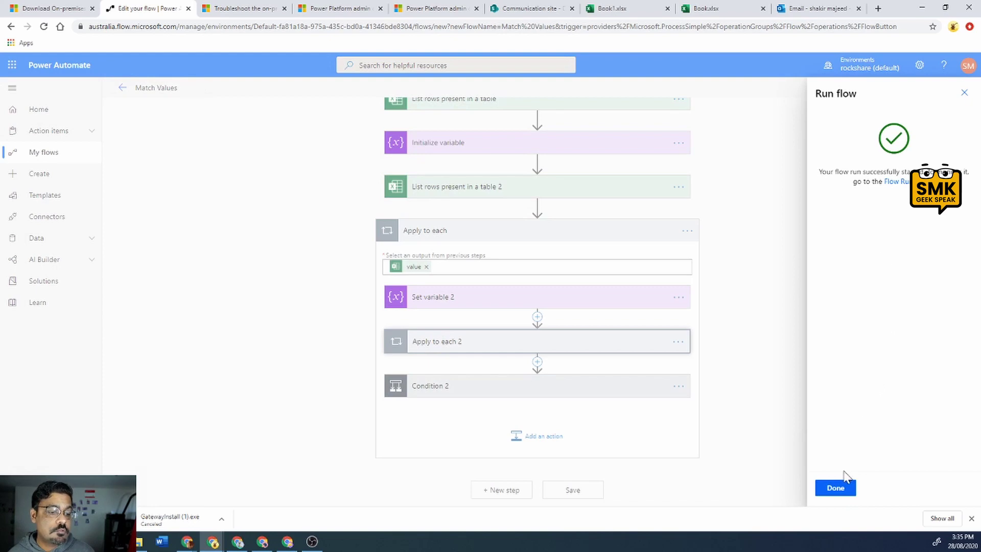